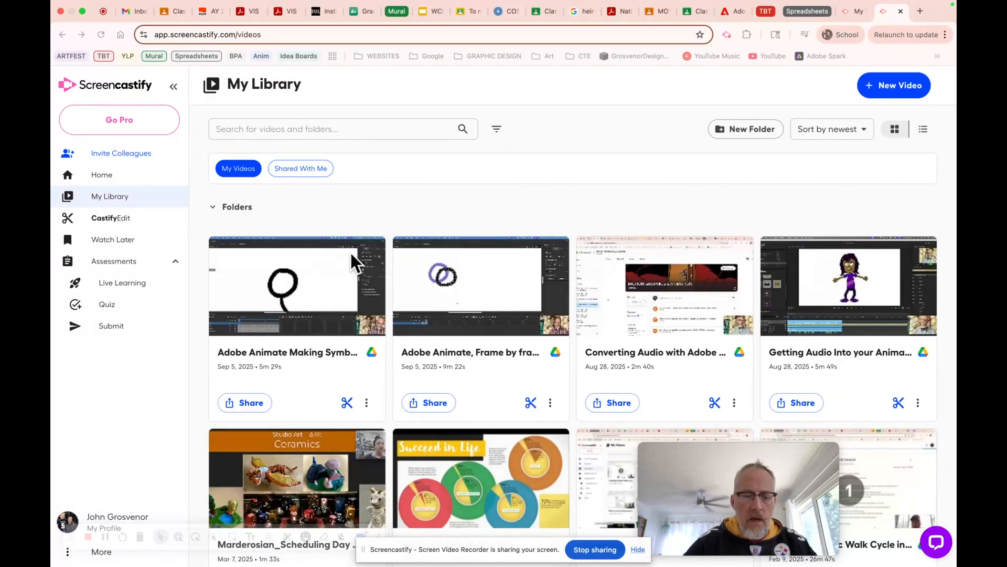
Step: Switch from the Screencastify library to Adobe Animate showing Flower project.fla
key("super+Tab")
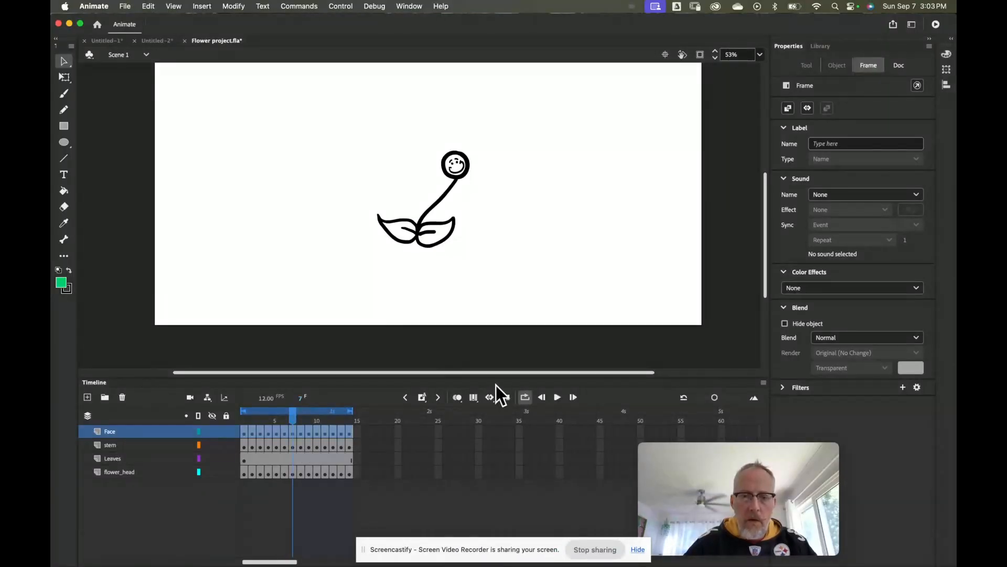
left_click(557, 399)
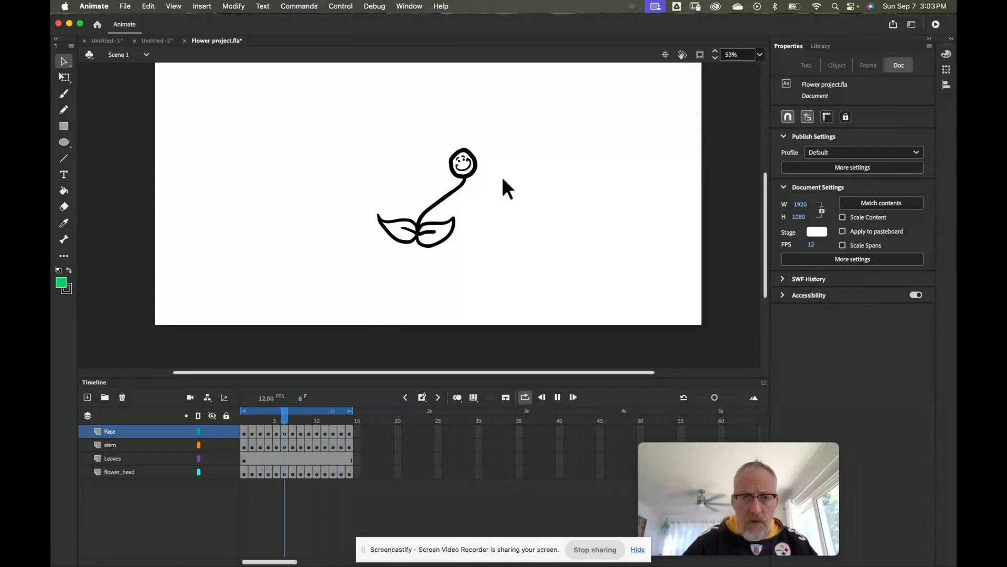
key("z")
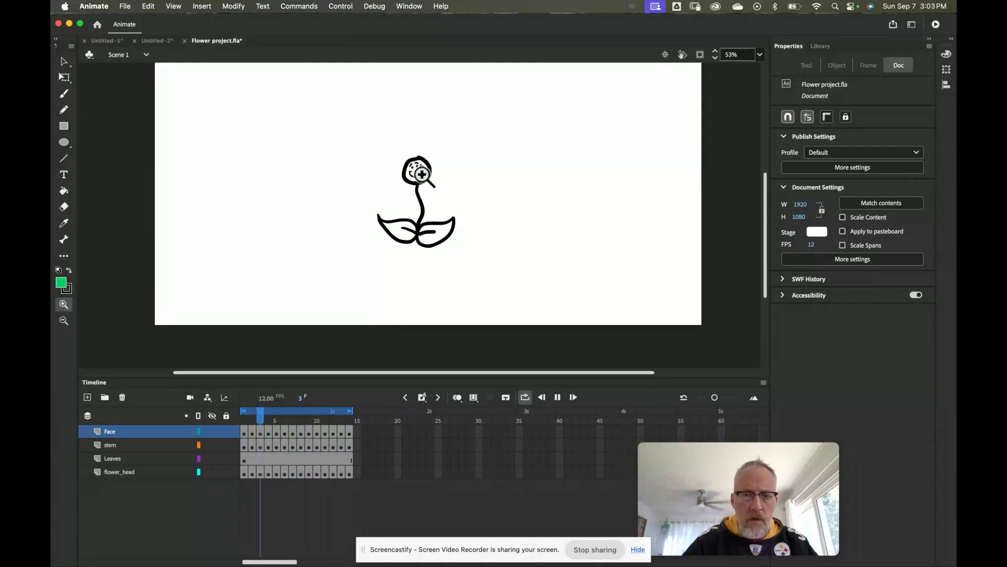
left_click(558, 396)
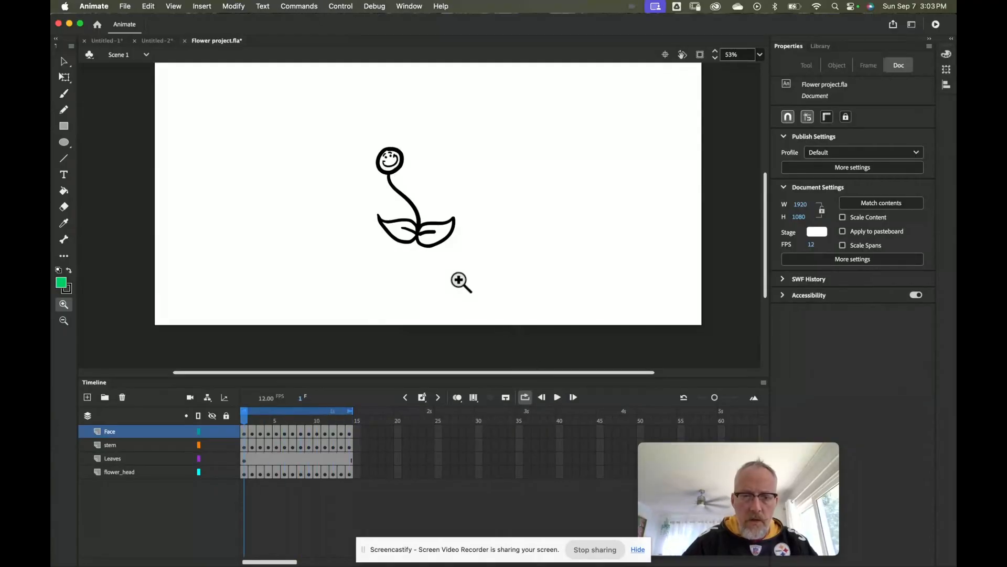
left_click(393, 163)
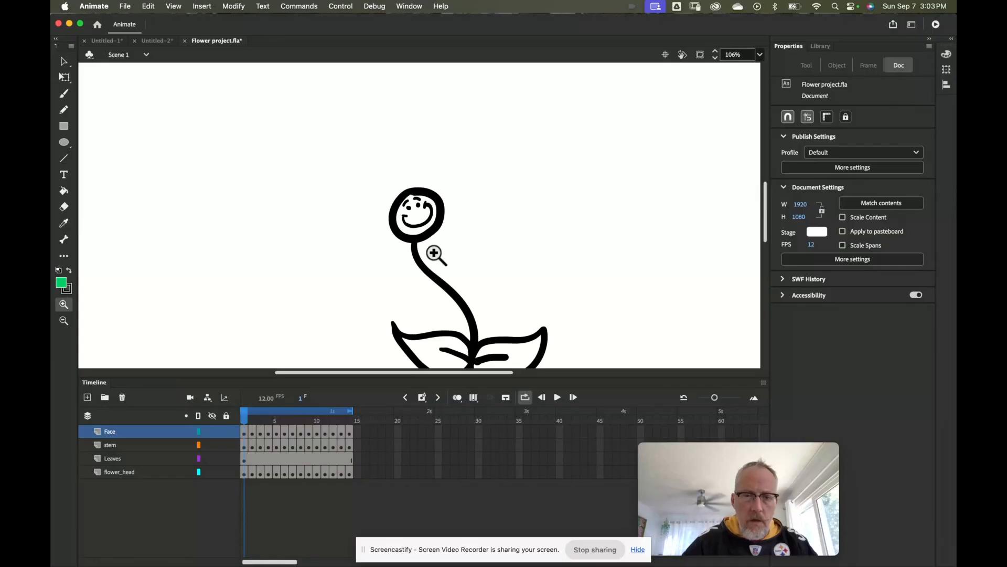
left_click(429, 216)
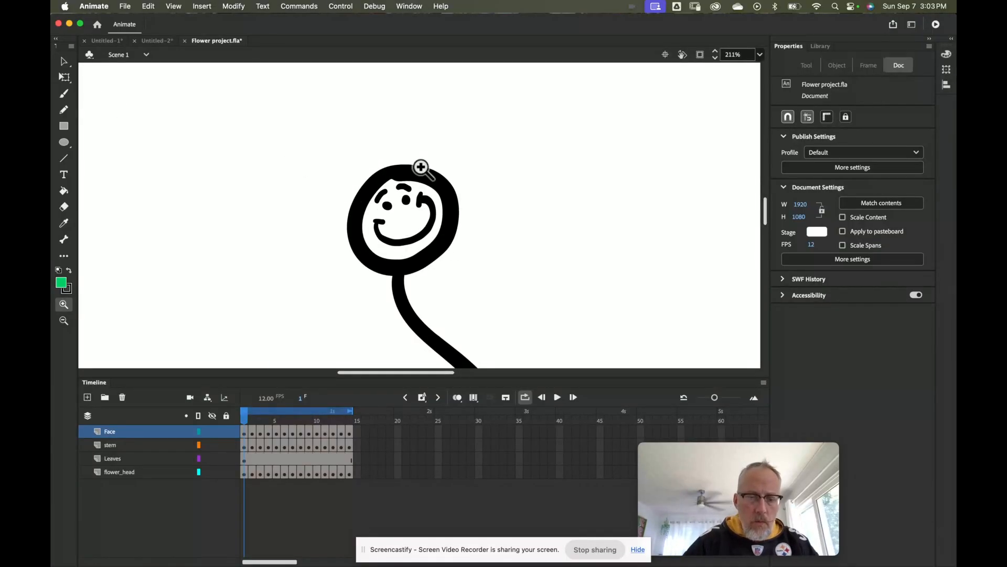
left_click(434, 231, "alt")
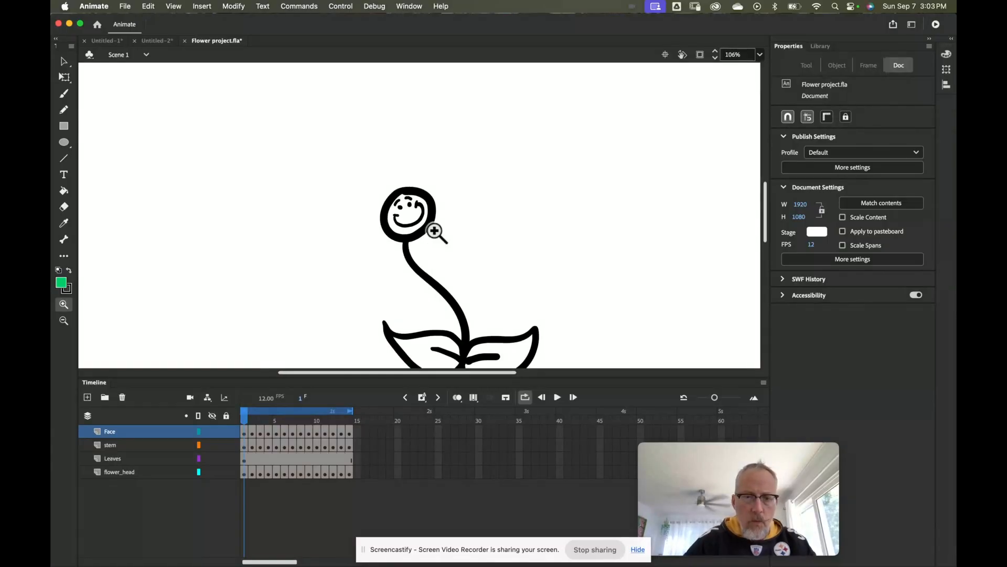
left_click_drag(434, 242, 402, 186)
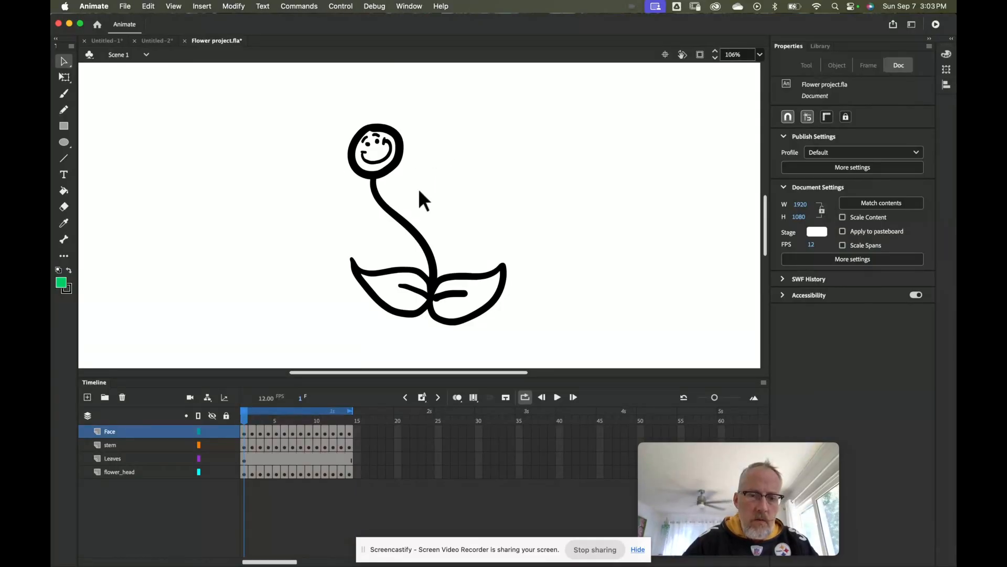
Step: Open the flower's face symbol ff for editing
left_click(419, 308)
left_click(437, 269)
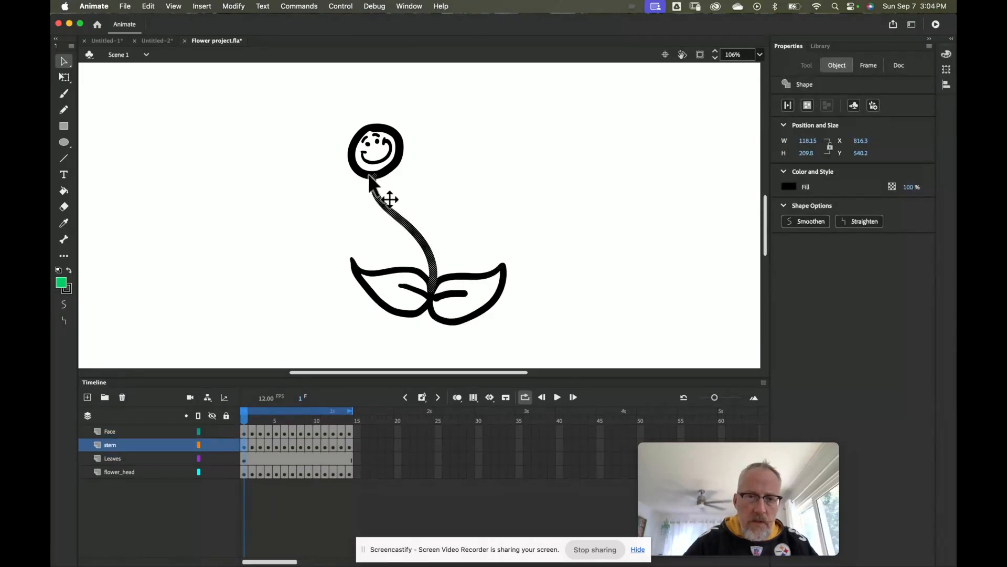
left_click(375, 158)
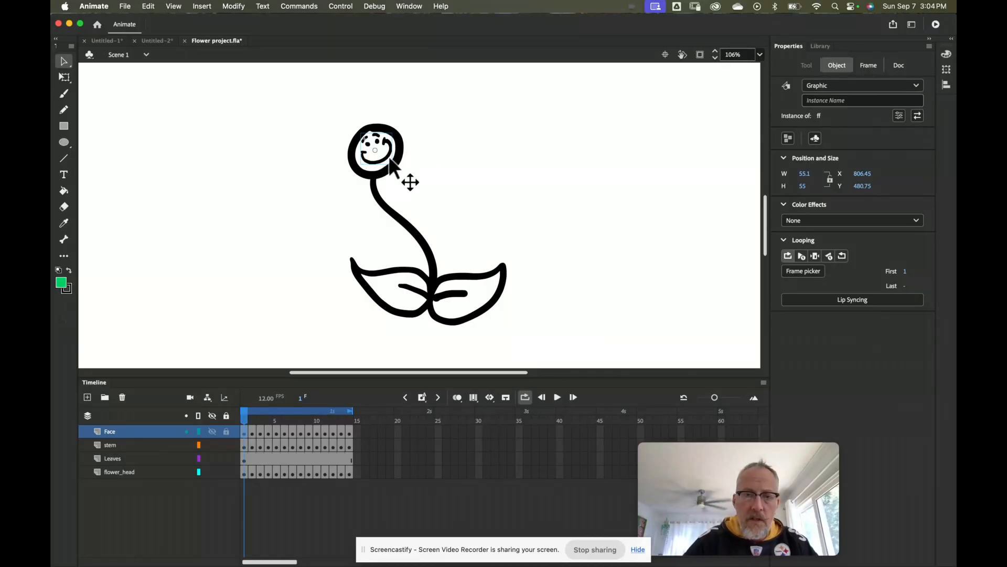
double_click(375, 160)
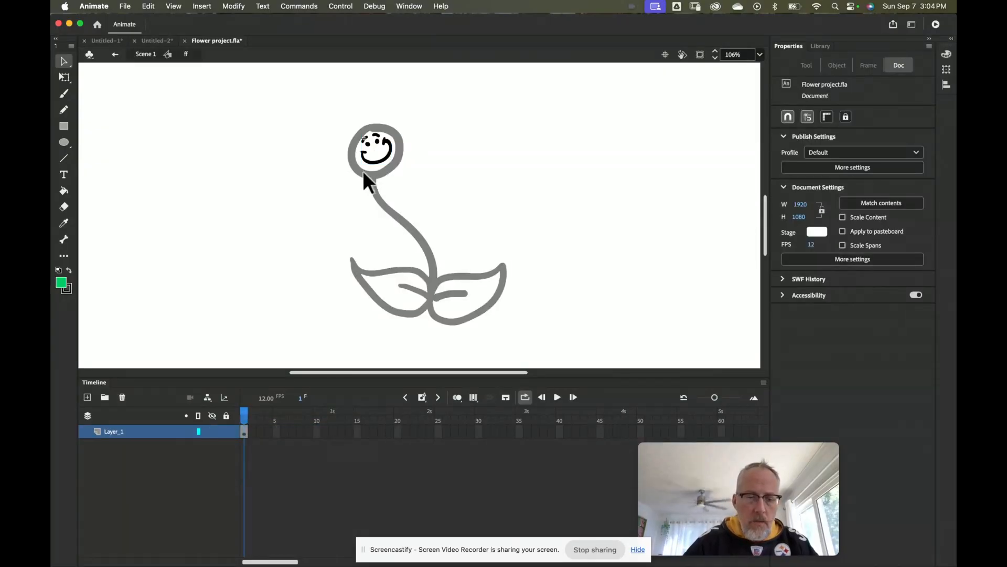
Step: Zoom in on the face and delete the smile stroke, leaving only the eyes
key("z")
left_click(381, 156)
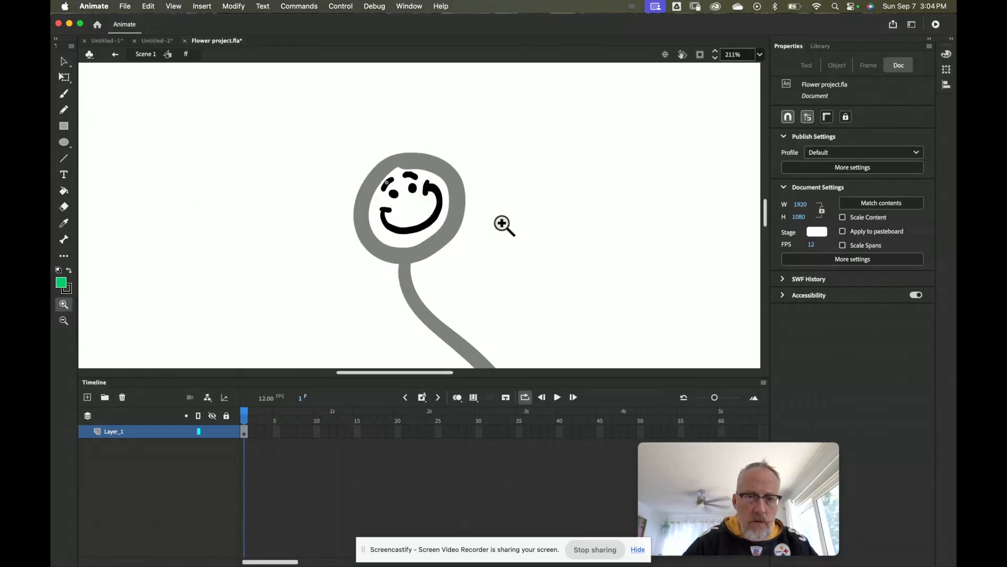
left_click(64, 62)
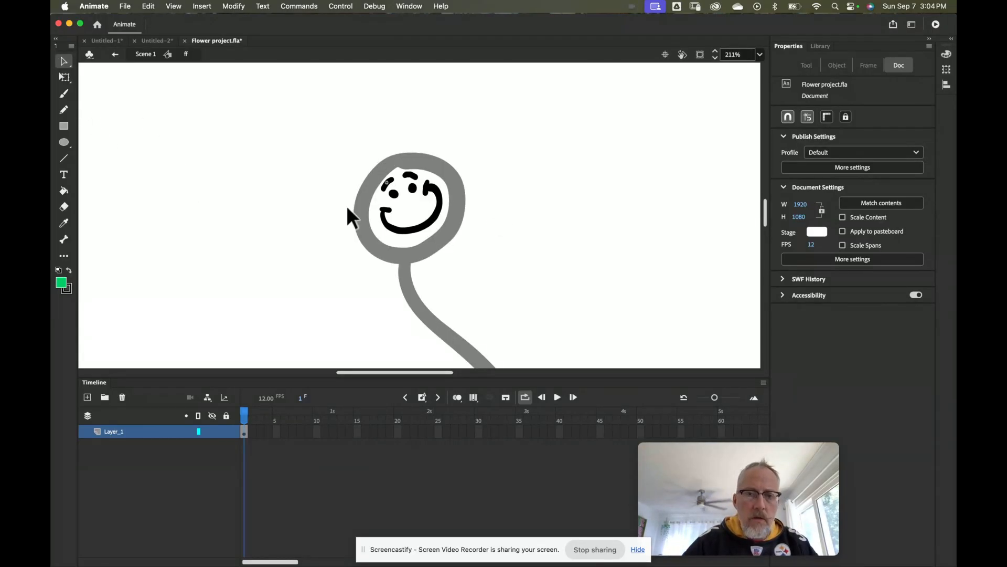
left_click(416, 231)
key("Delete")
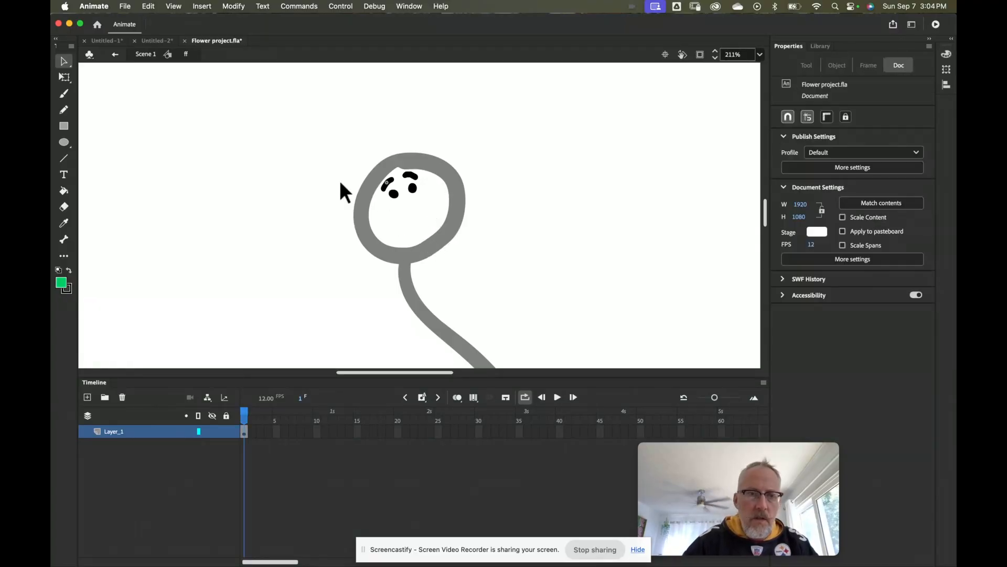
Step: Paint a wavy black mouth under the eyes with the Classic Brush
left_click(64, 93)
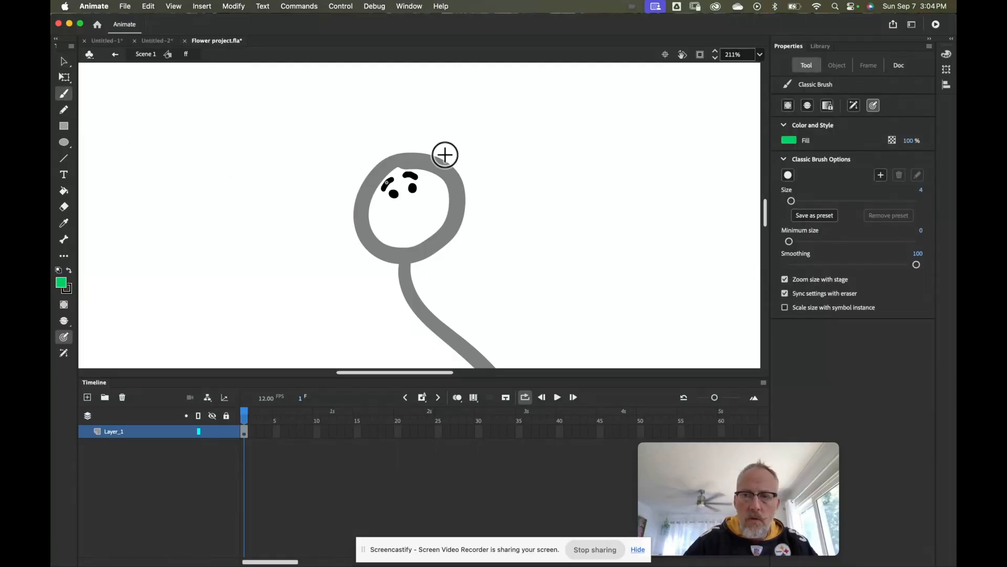
left_click(790, 140)
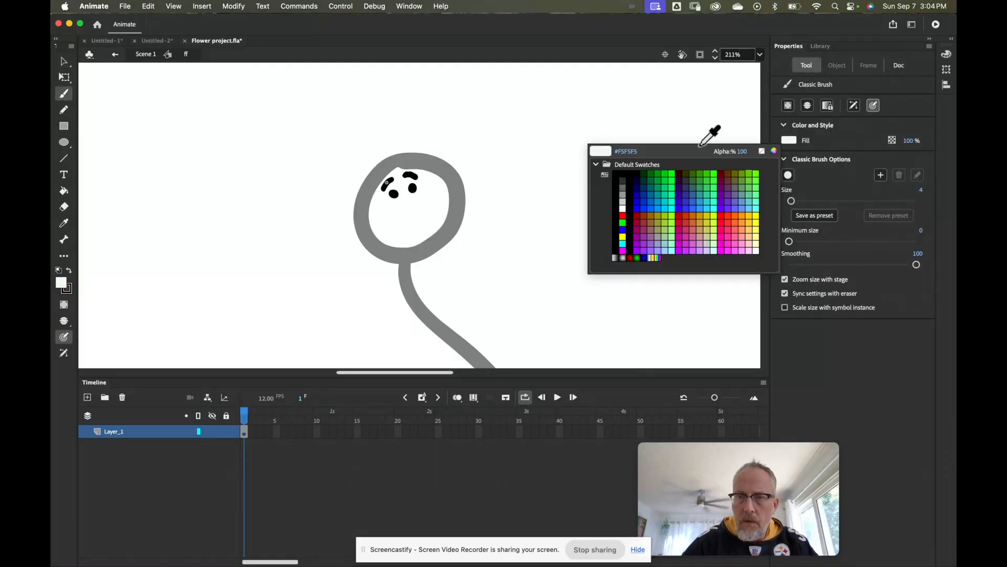
left_click(627, 171)
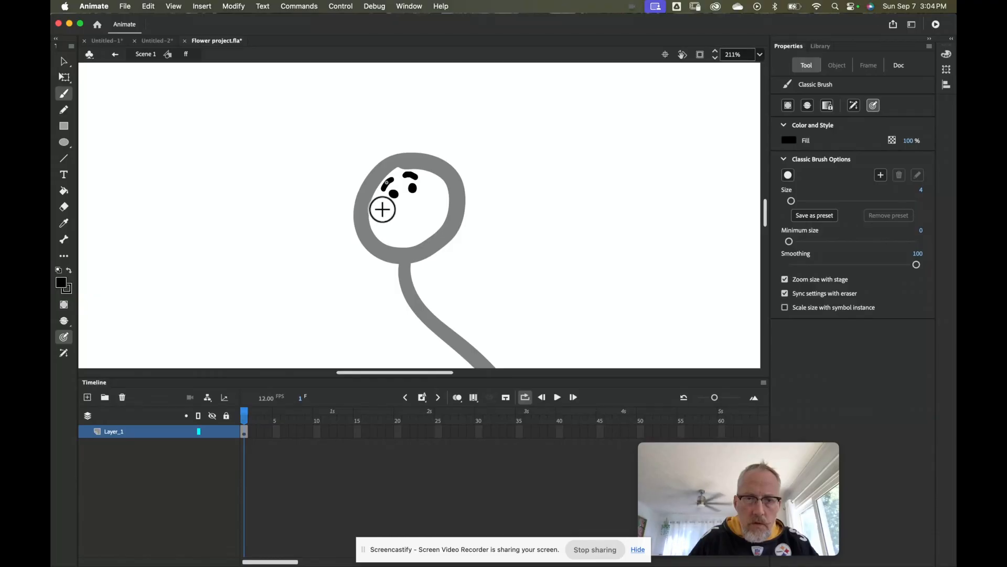
left_click_drag(386, 221, 402, 231)
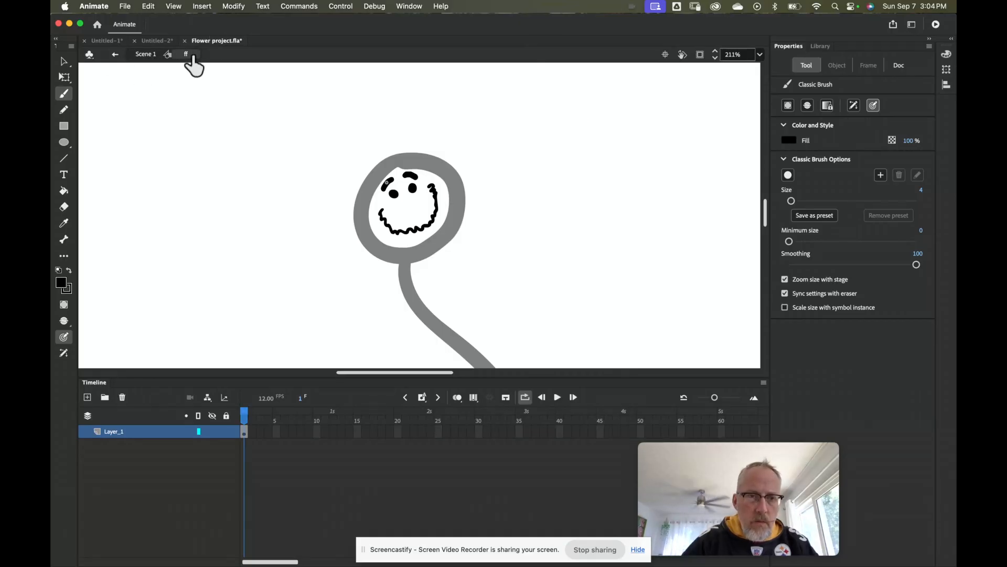
Step: Return to Scene 1, zoom out, and select the Face through flower_head layers
left_click(117, 56)
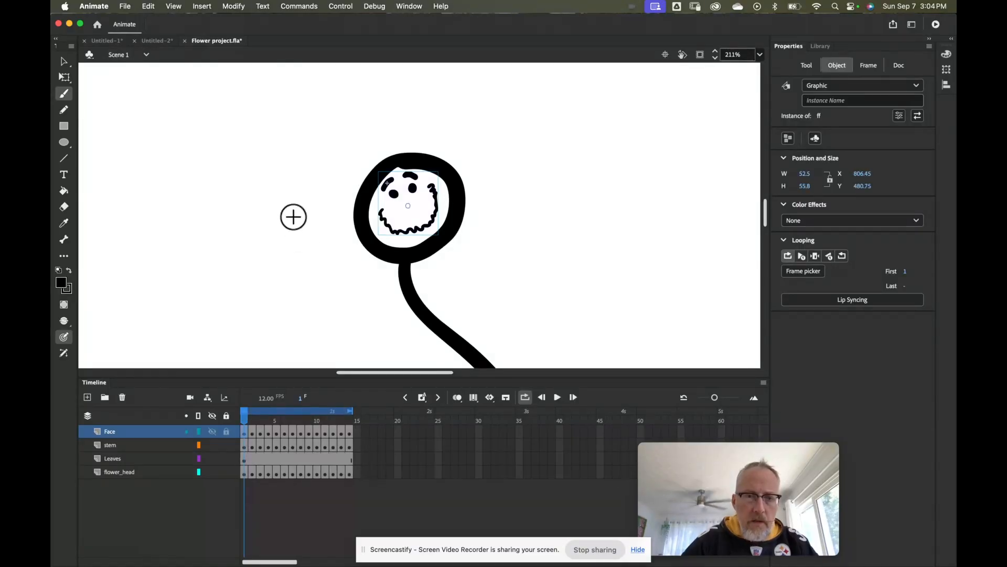
key("z")
left_click(403, 257, "alt")
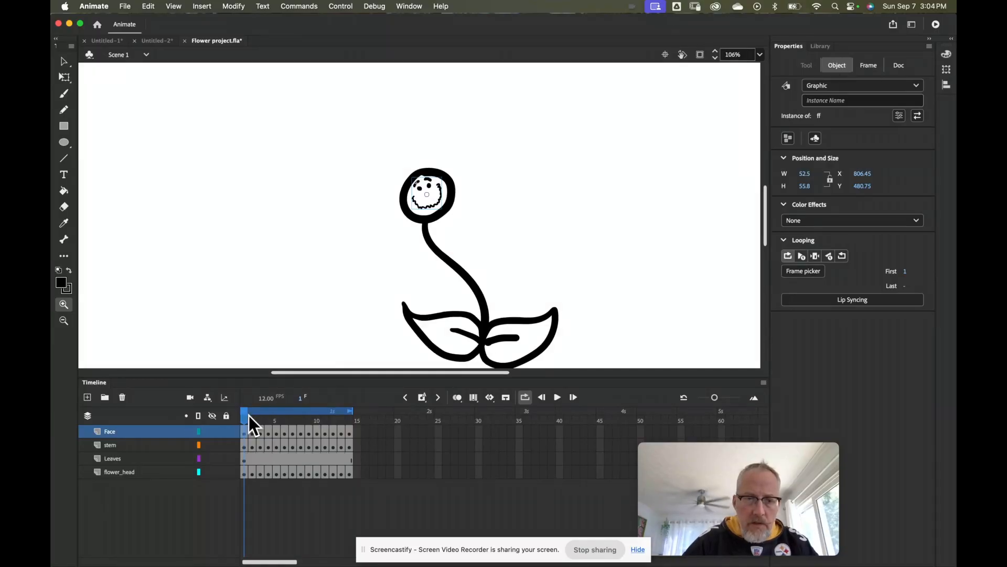
mouse_move(246, 420)
left_mouse_down()
mouse_move(347, 415)
mouse_move(244, 411)
left_mouse_up()
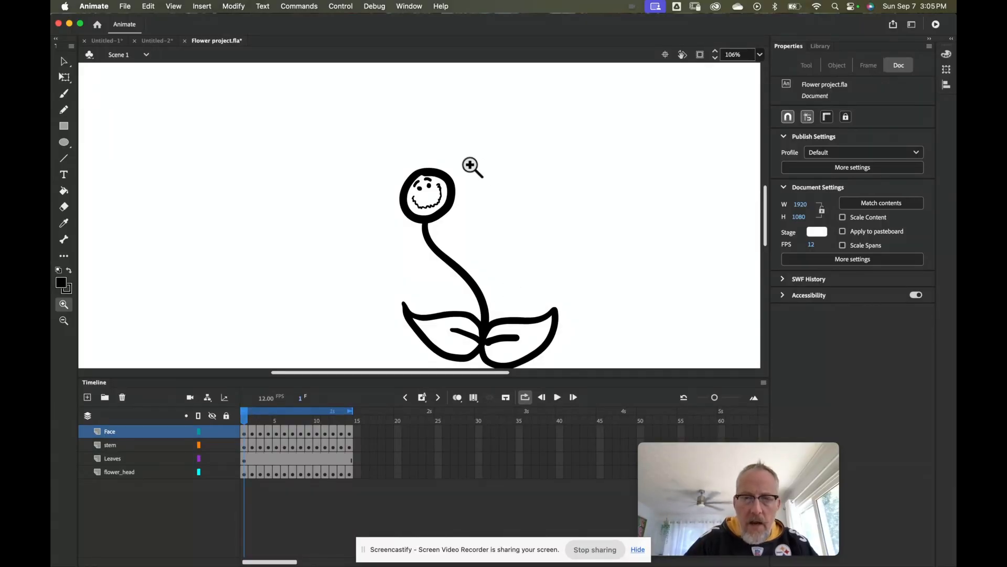
left_click(140, 436)
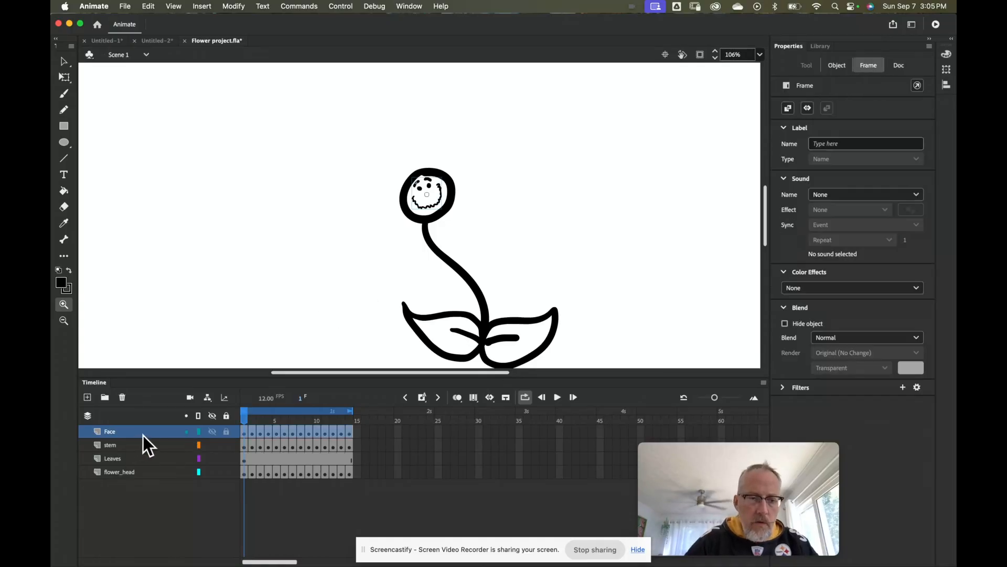
left_click(149, 476, "shift")
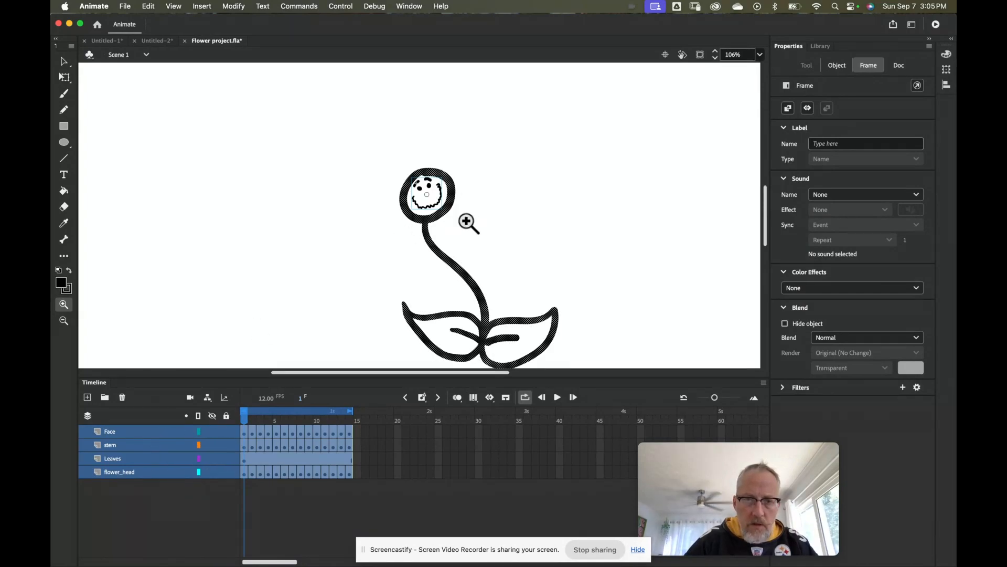
Step: Convert the four selected layers into a graphic symbol named 'dancing flower'
right_click(165, 474)
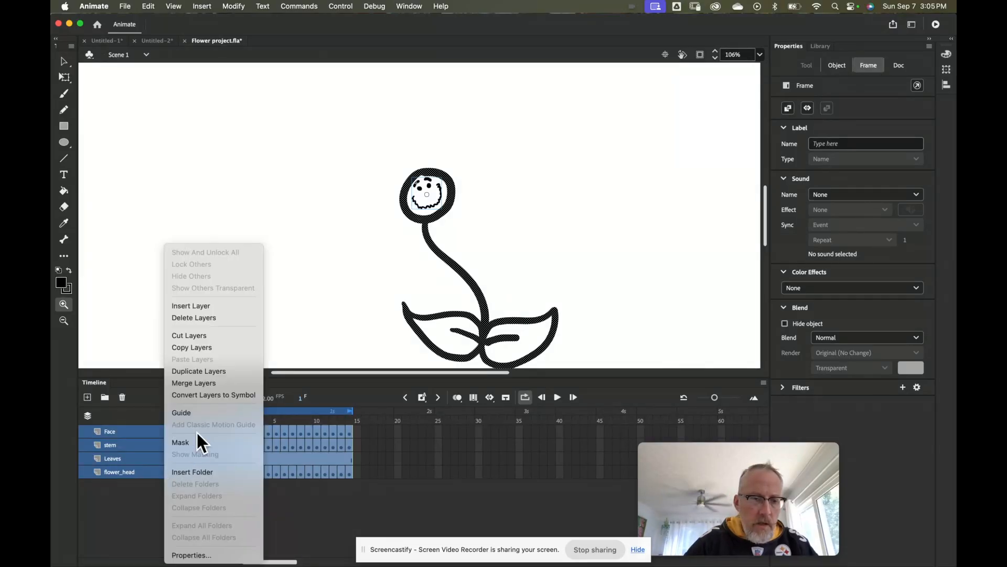
left_click(192, 394)
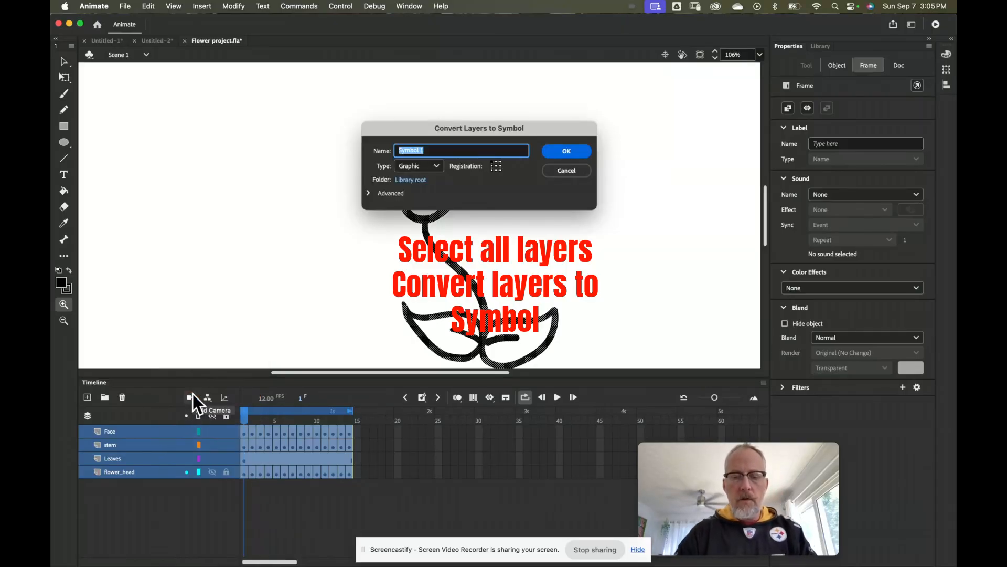
type("dancing")
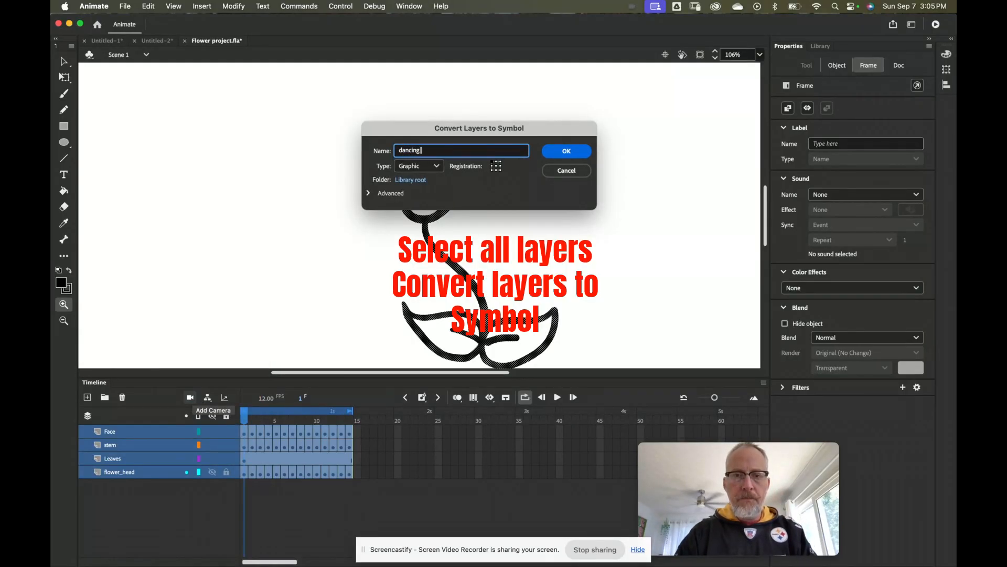
type(" flower")
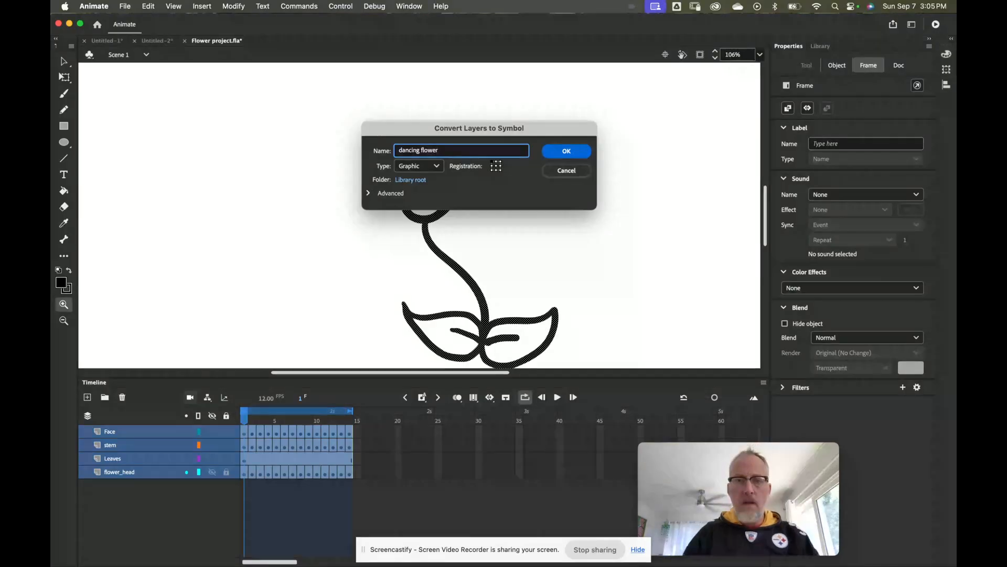
left_click(577, 152)
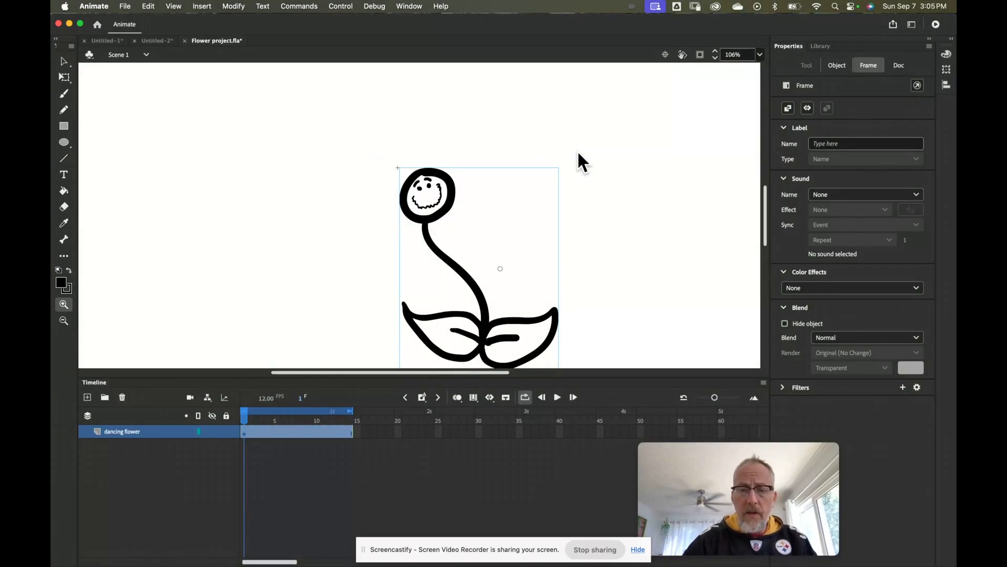
left_click(557, 398)
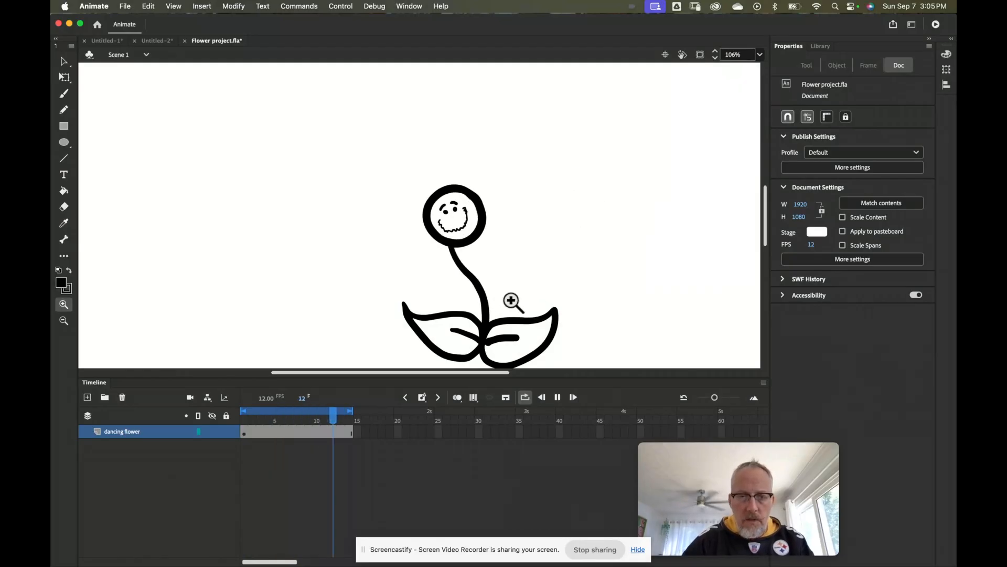
left_click(557, 398)
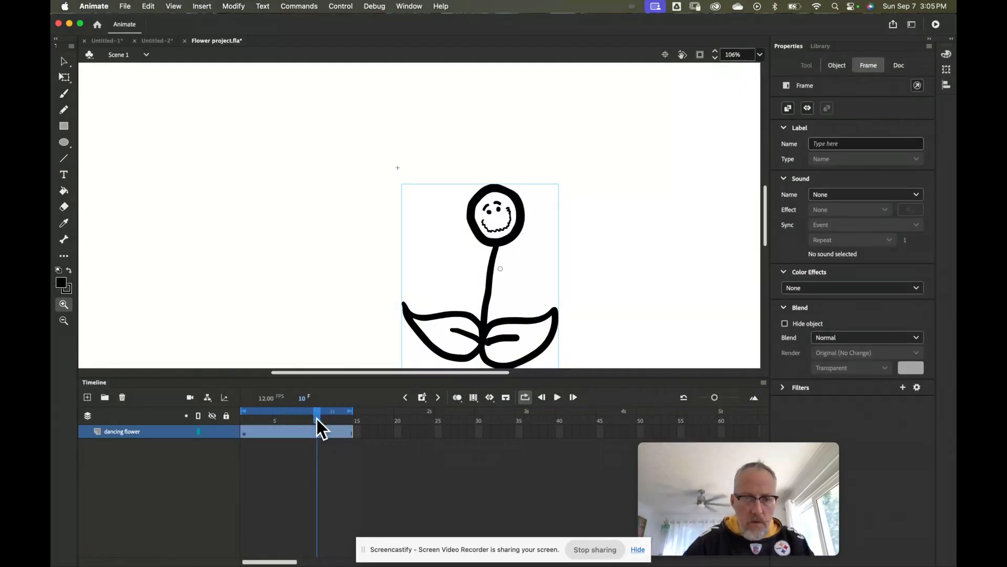
left_click_drag(317, 419, 240, 419)
left_click_drag(505, 306, 366, 288)
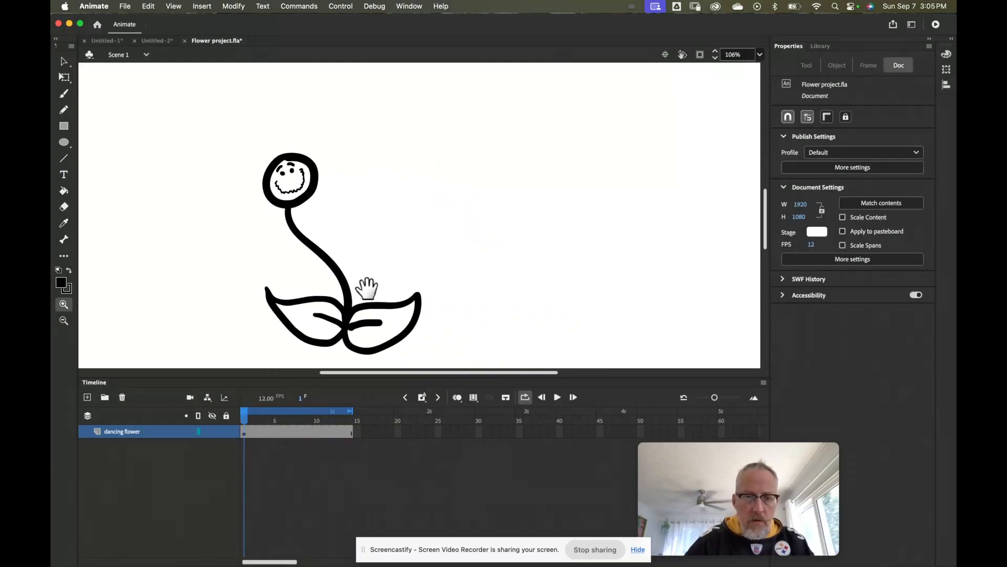
Step: Duplicate the flower and move the copy to the right of the original
left_click(64, 62)
left_click(284, 203)
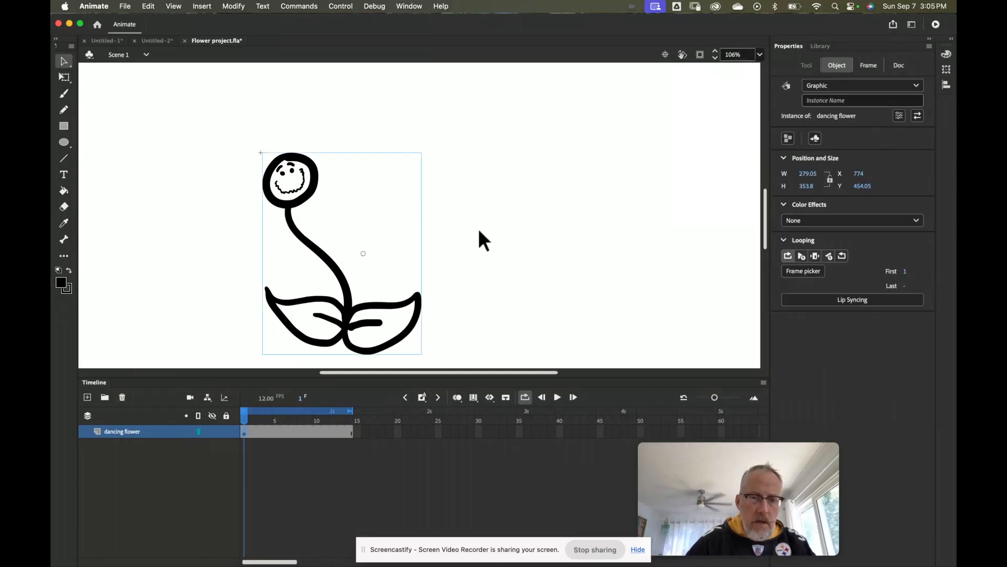
left_click(148, 7)
left_click(164, 120)
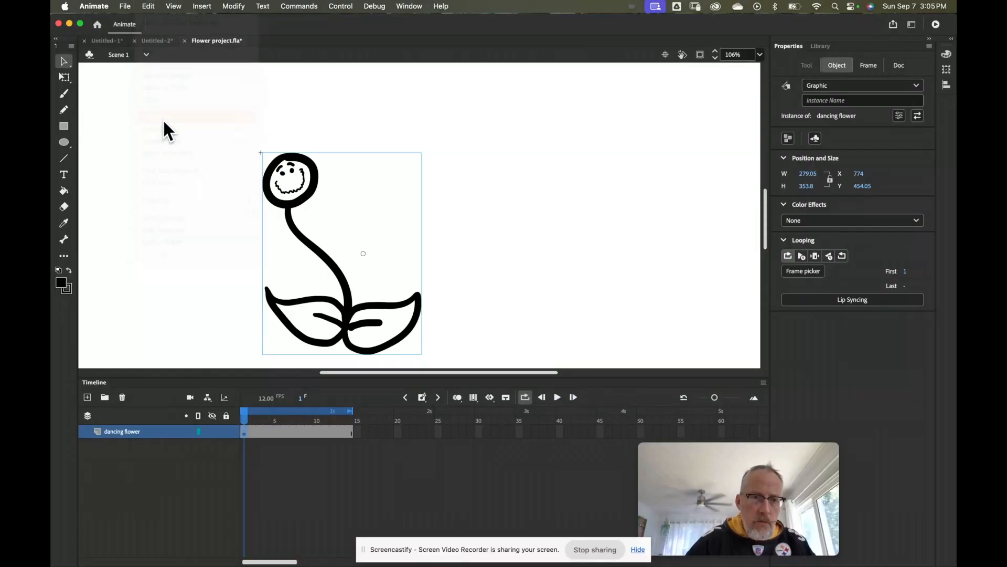
left_click_drag(378, 299, 513, 314)
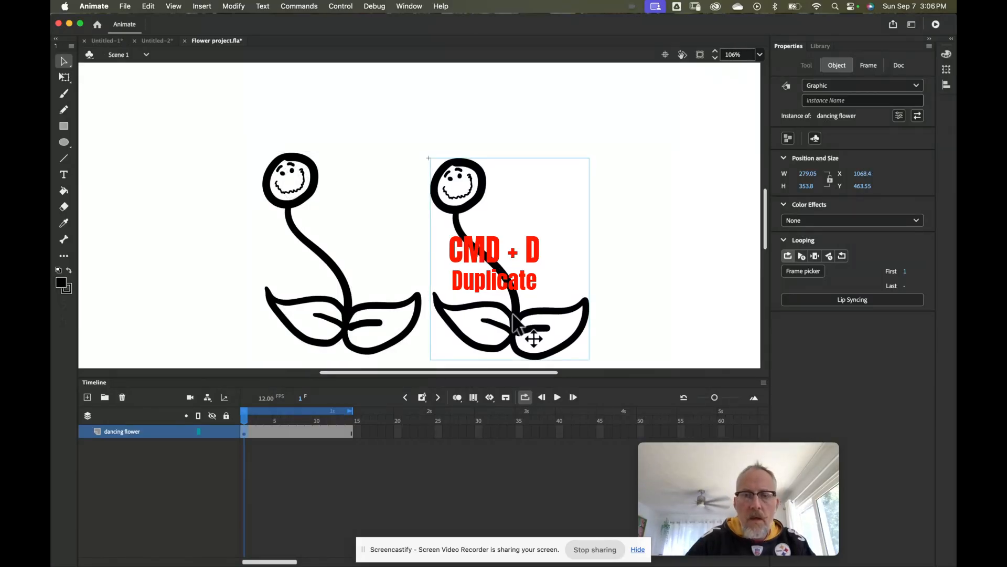
Step: Preview both flowers, rewind to frame 1, and Alt-drag a third copy further right
left_click(557, 397)
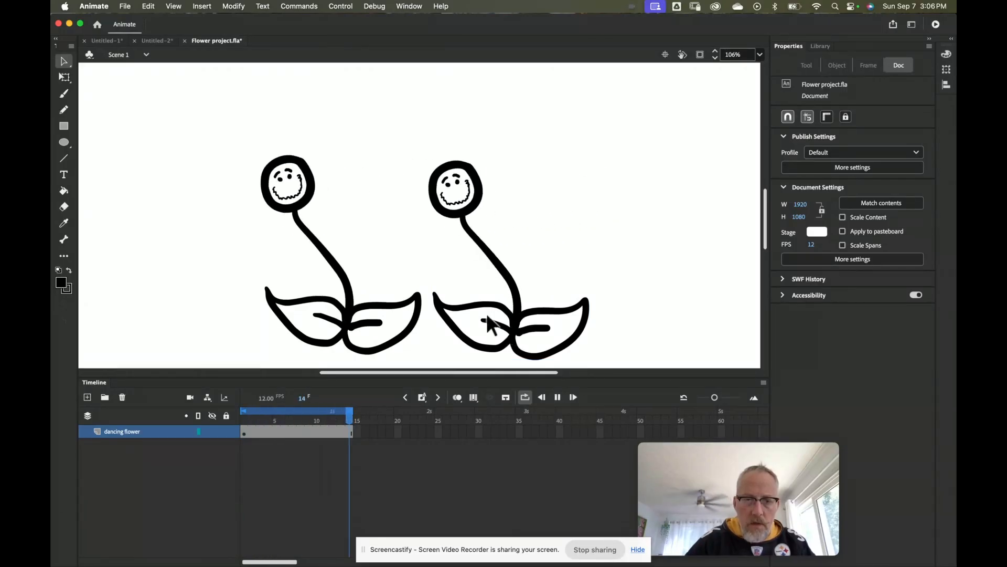
left_click(557, 397)
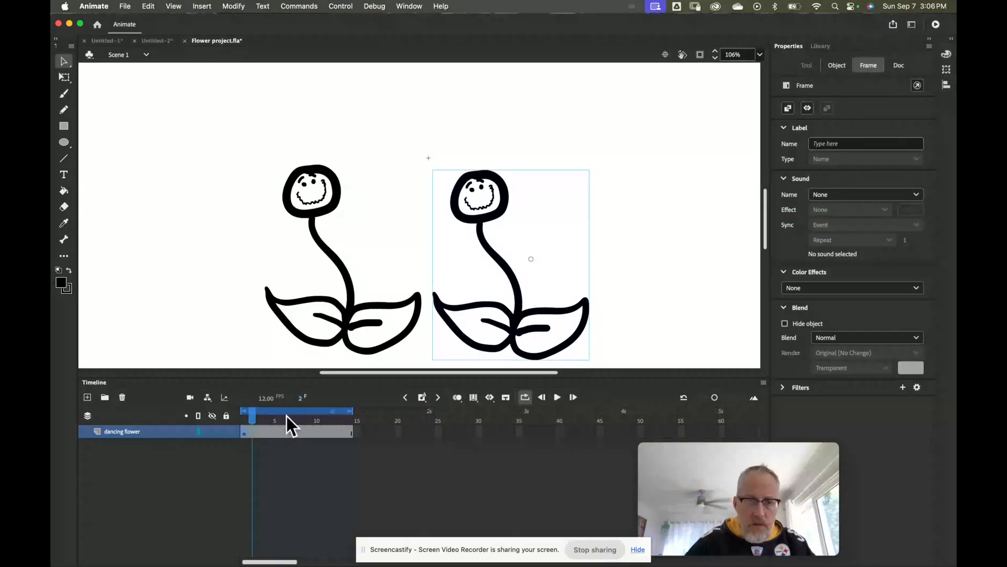
left_click_drag(255, 416, 241, 414)
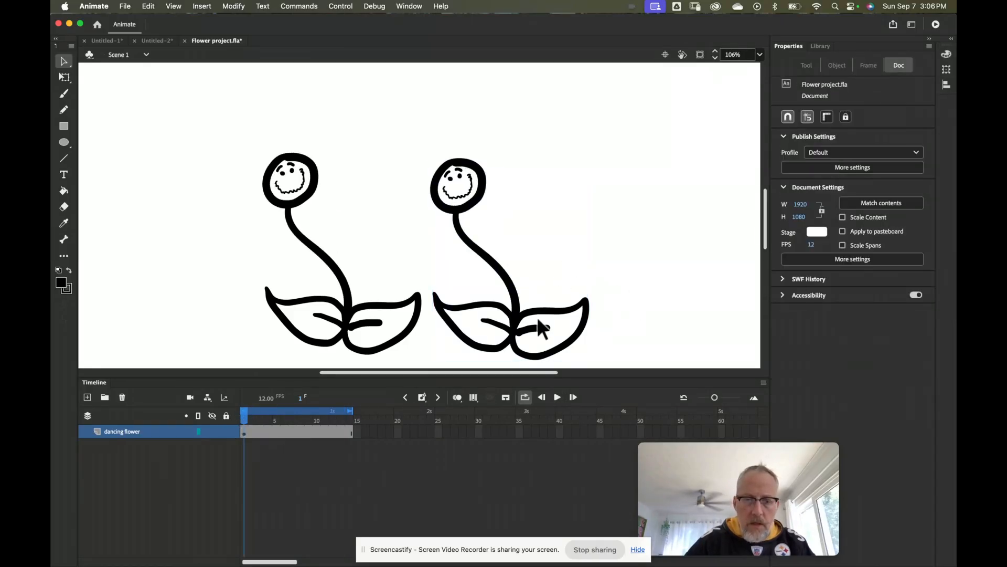
left_click(511, 322)
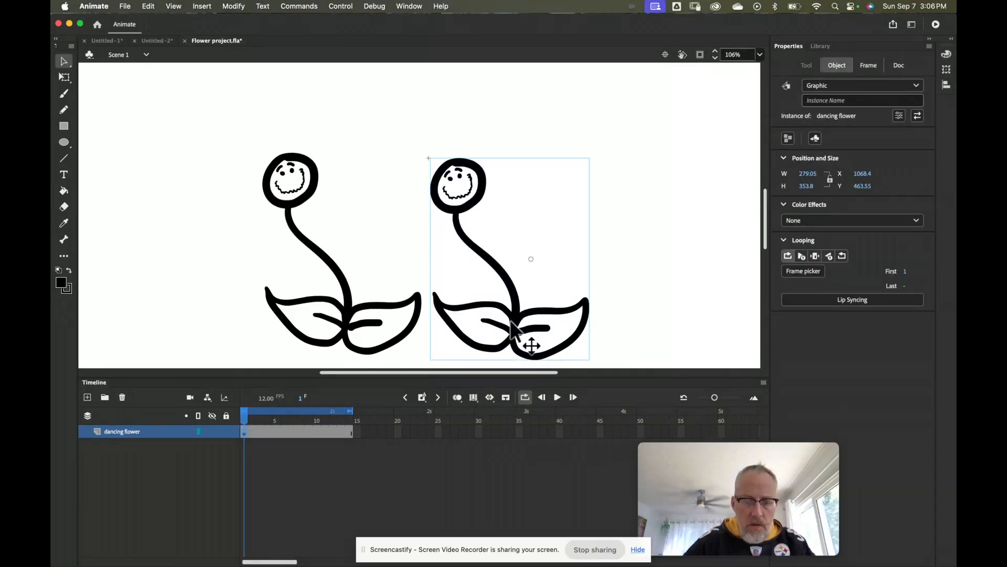
left_click_drag(513, 328, 603, 307, "alt")
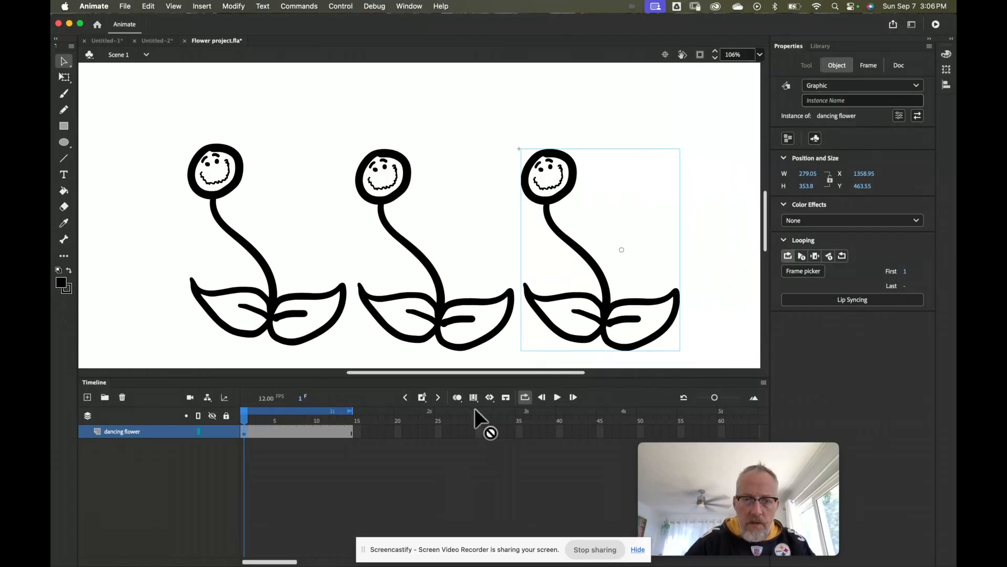
left_click(557, 397)
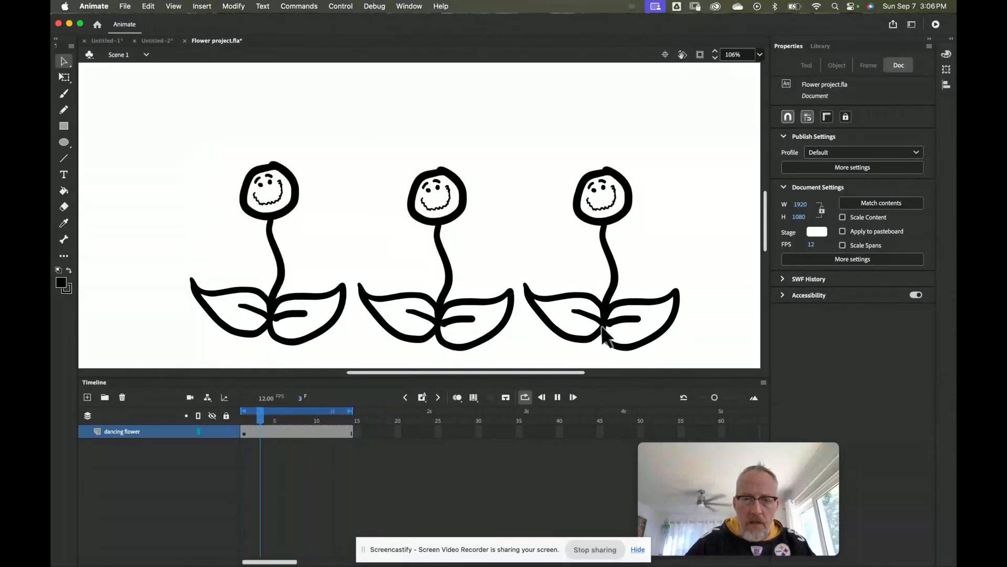
left_click(558, 397)
left_click(279, 419)
left_click_drag(279, 418, 210, 418)
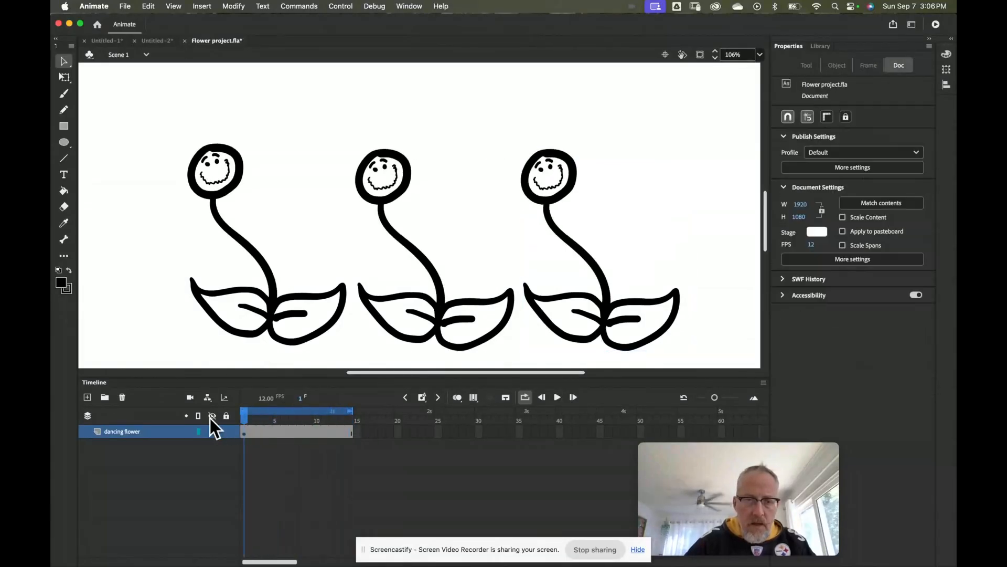
left_click(608, 307)
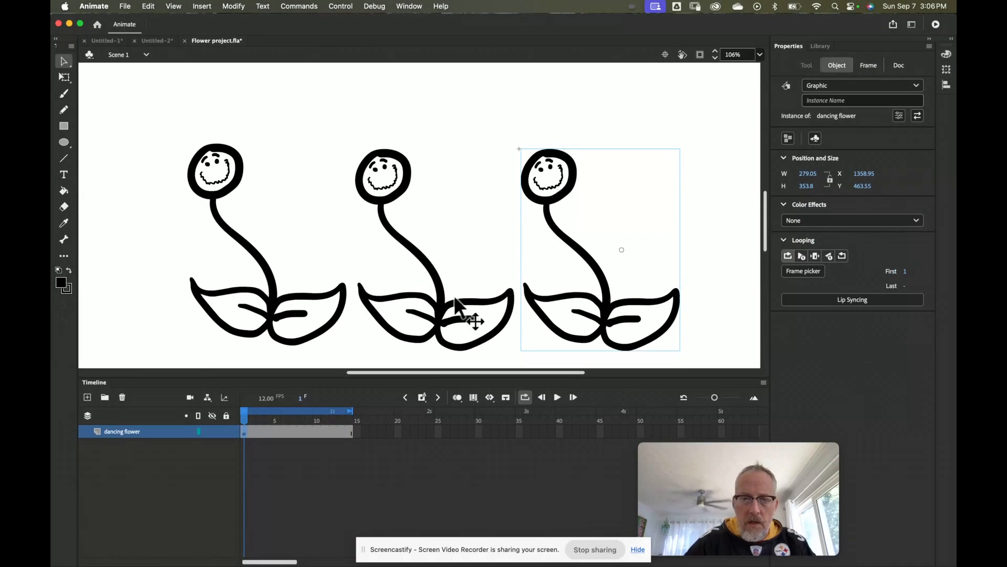
Step: Set the right flower's Looping First frame to 3
left_click(440, 312)
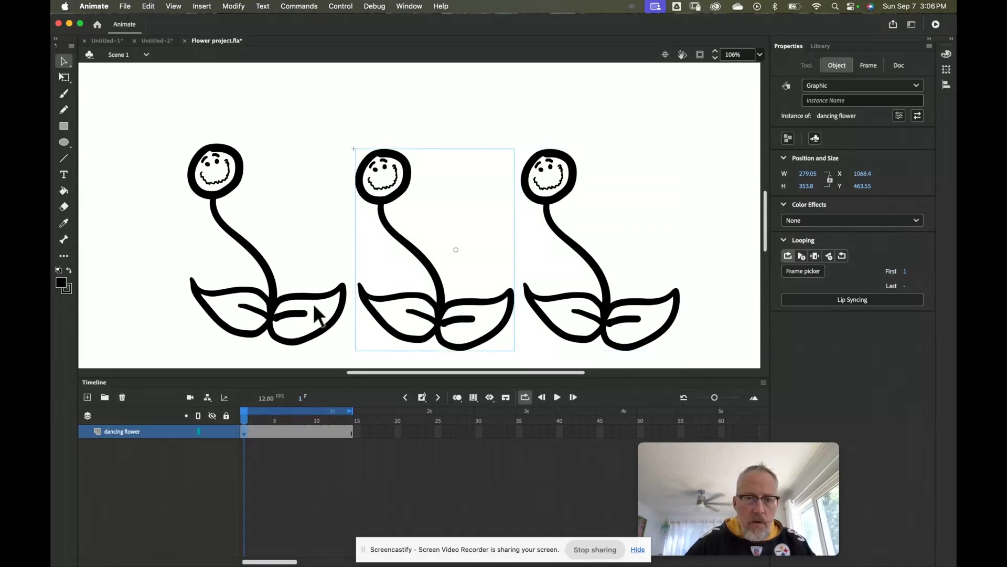
left_click(606, 309)
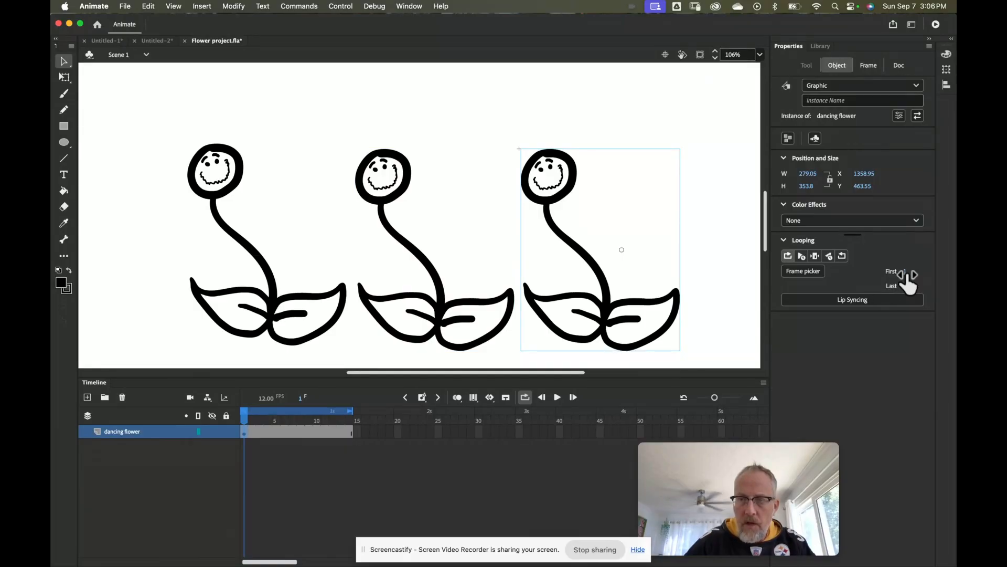
left_click_drag(905, 274, 910, 276)
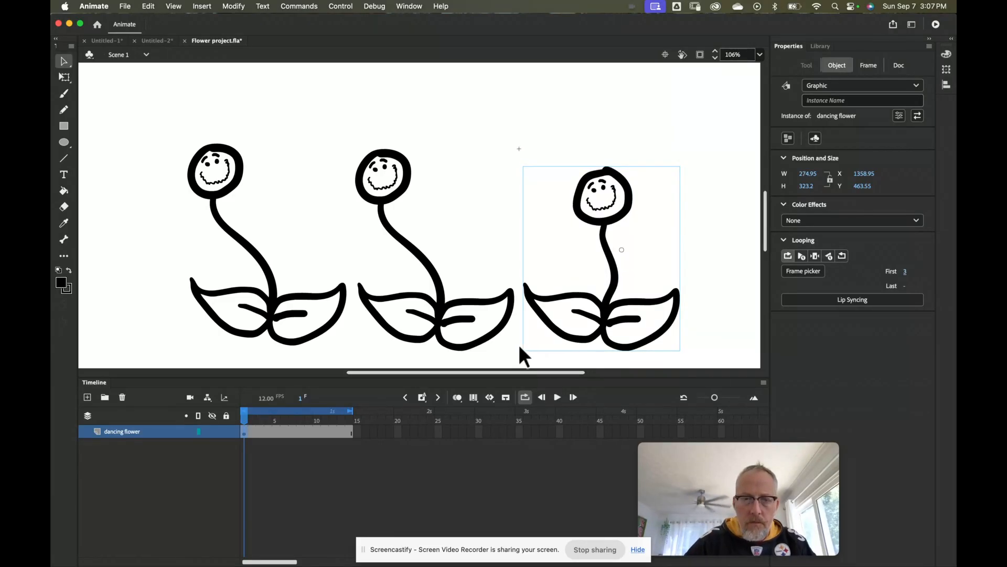
Step: Set the middle flower's loop to start at frame 6 and preview the offset dance
left_click(443, 322)
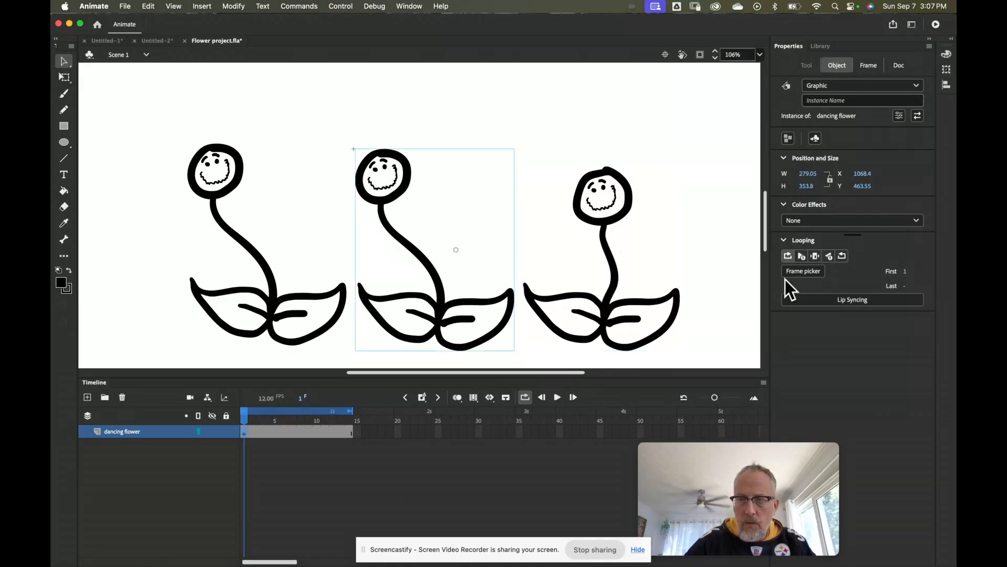
left_click(906, 273)
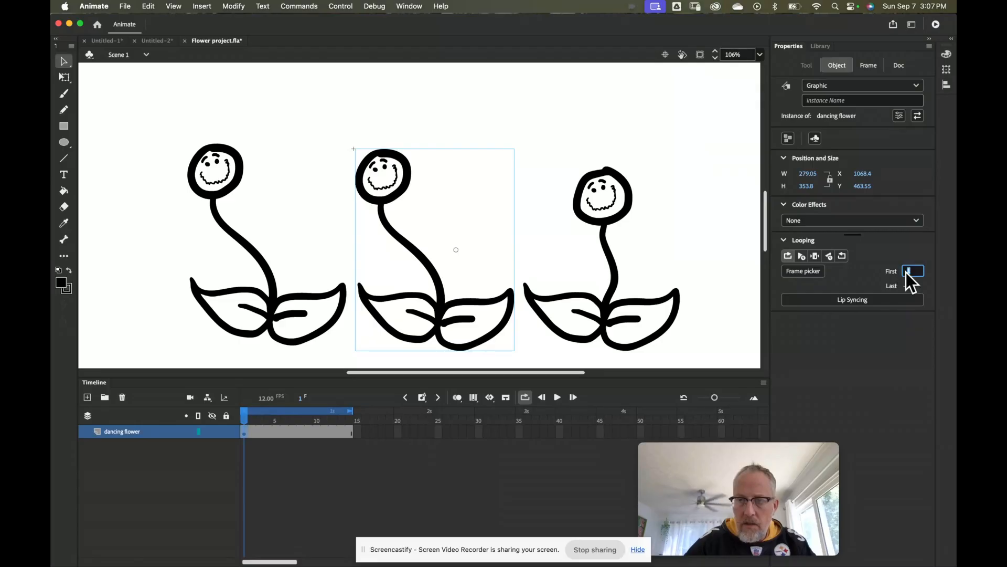
type("6")
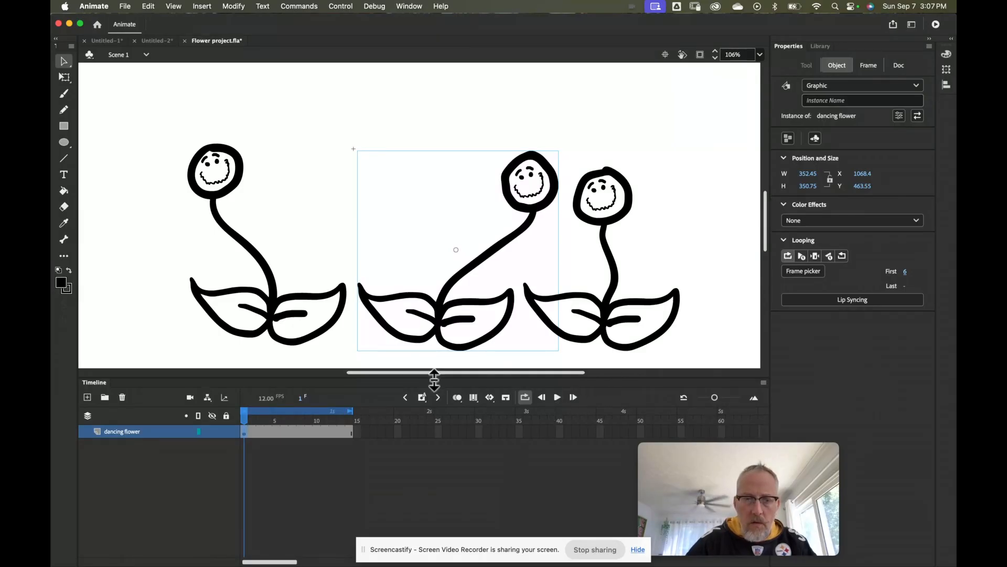
left_click(558, 397)
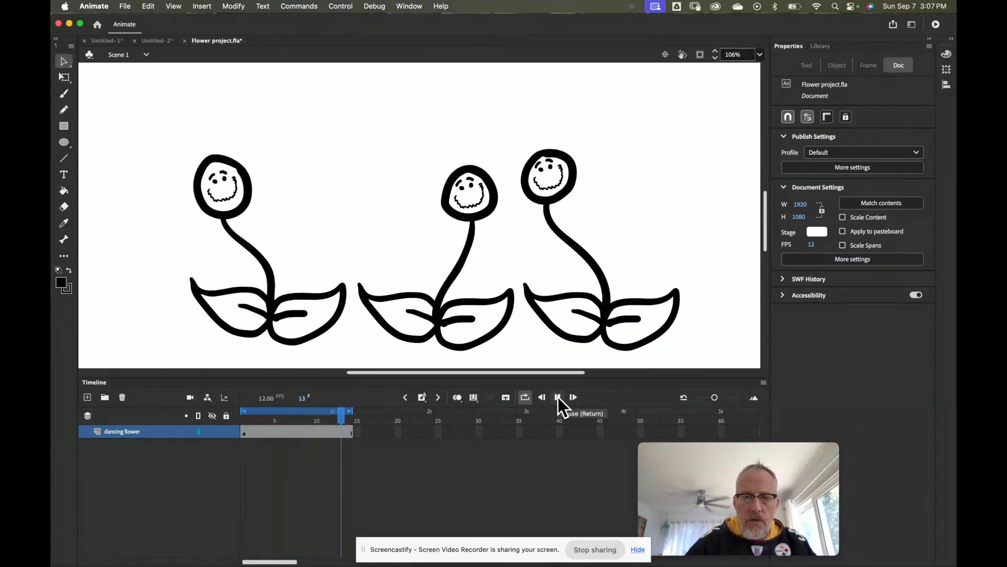
Step: Rewind to frame 1 and move the flowers: middle to top right, right to centre, left raised
left_click(558, 397)
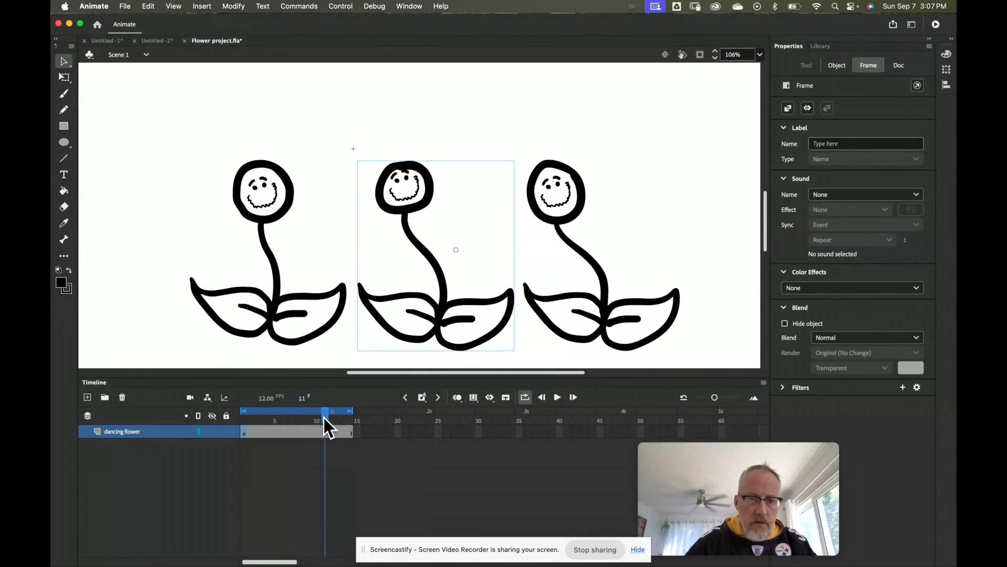
left_click_drag(324, 418, 237, 417)
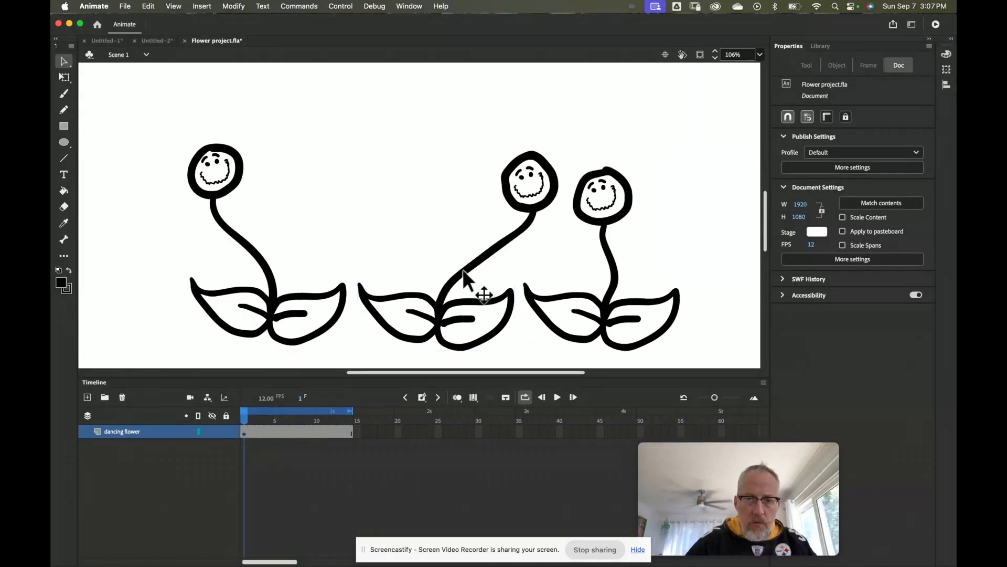
left_click_drag(440, 314, 543, 216)
left_click_drag(603, 310, 453, 315)
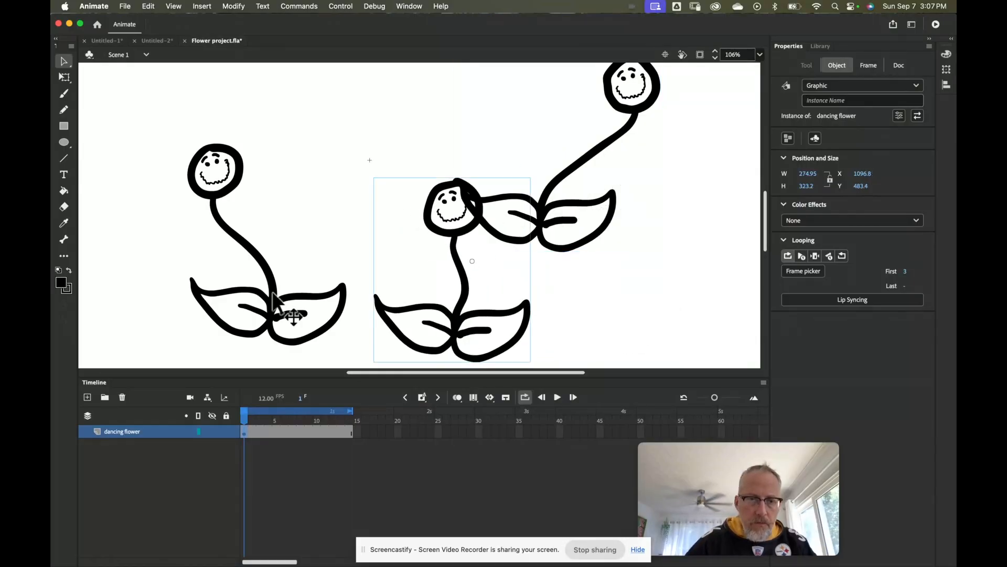
left_click_drag(268, 292, 258, 215)
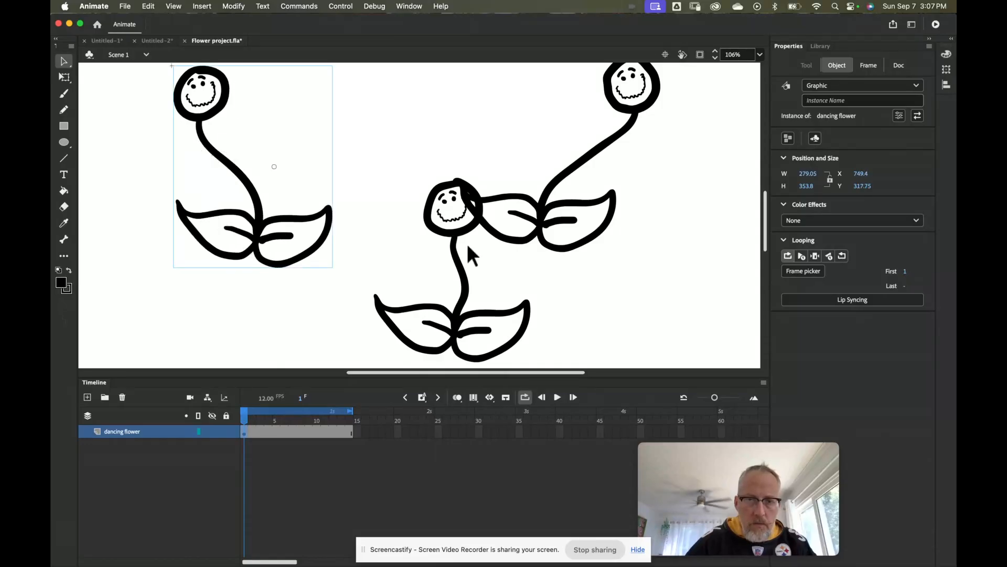
Step: Move the lower flower down-left, scale it up with Free Transform, and play the dance
key("z")
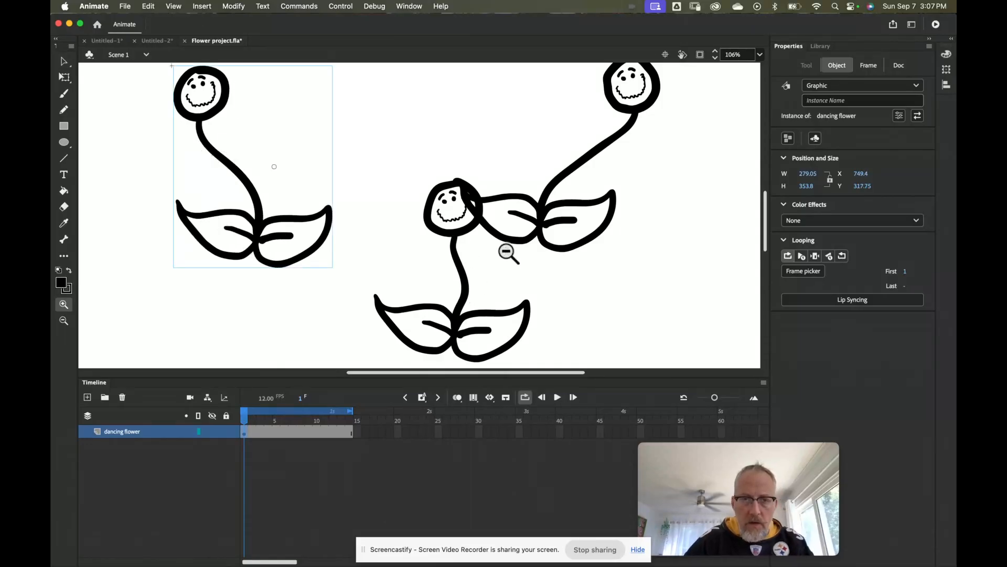
left_click(506, 252, "alt")
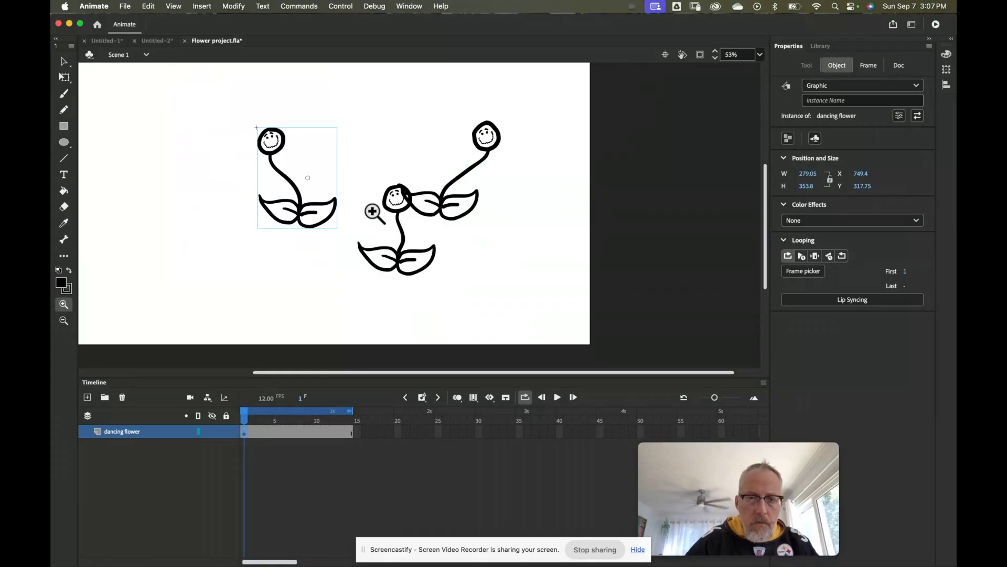
left_click(63, 61)
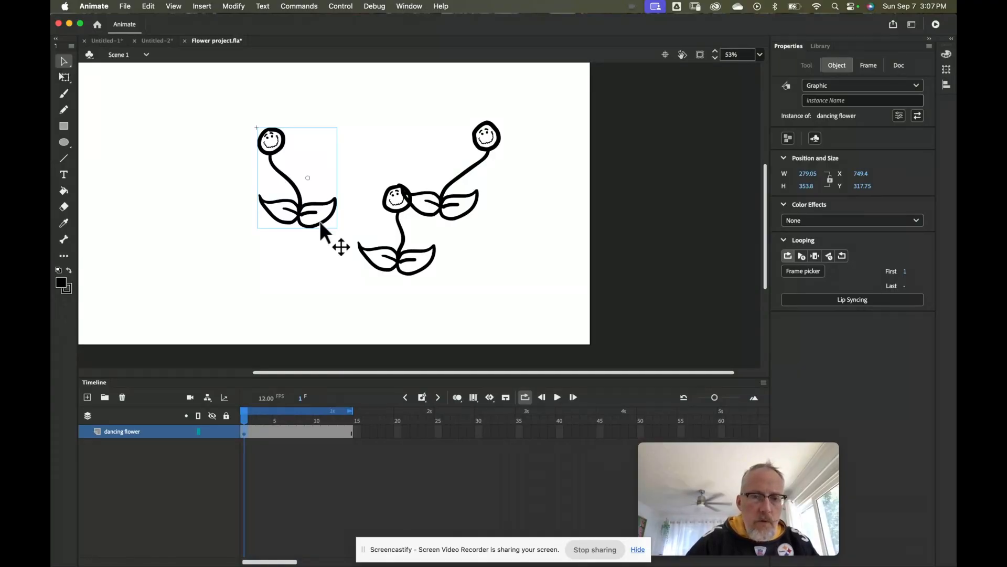
left_click_drag(398, 254, 358, 282)
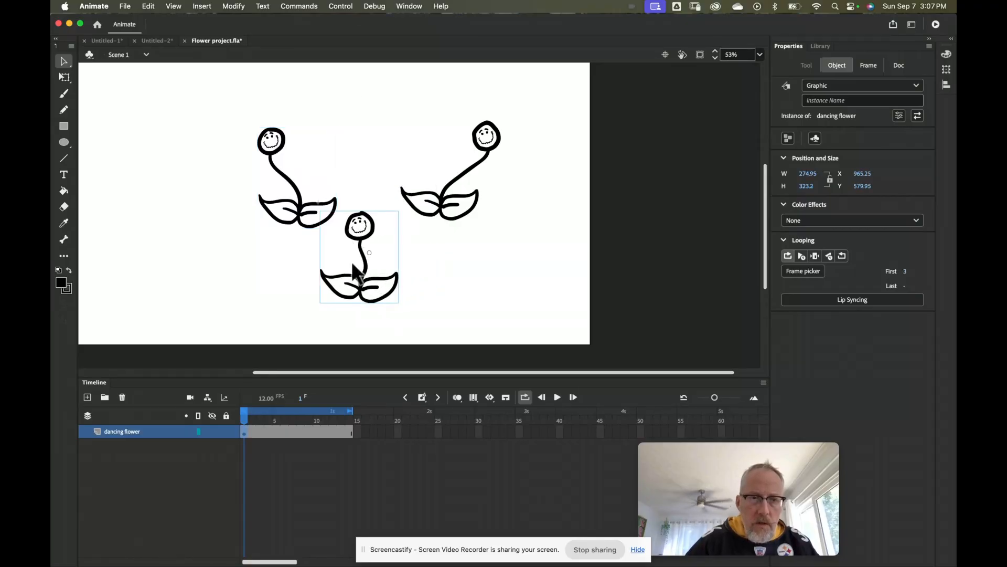
left_click(64, 77)
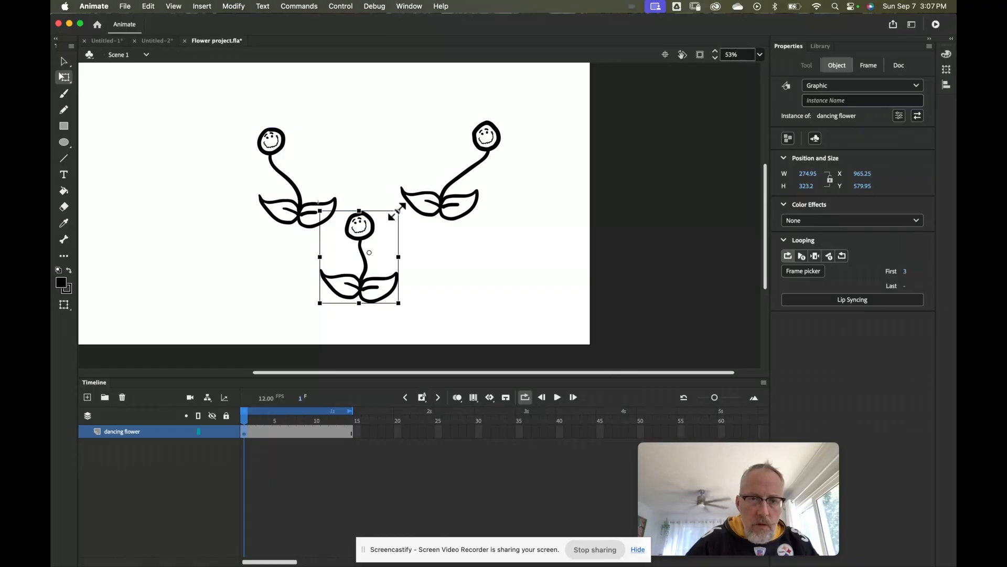
left_click_drag(398, 211, 413, 189)
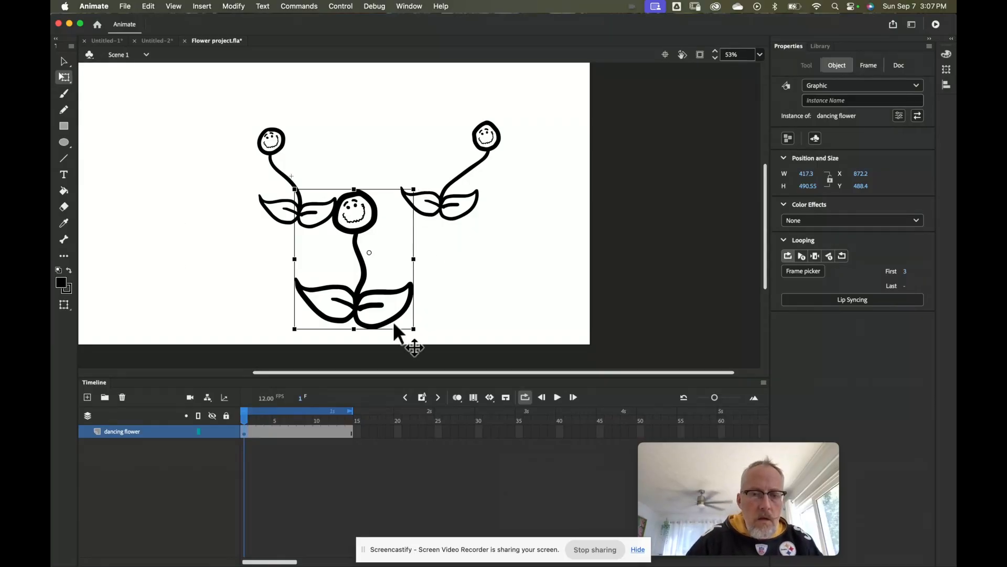
left_click(557, 397)
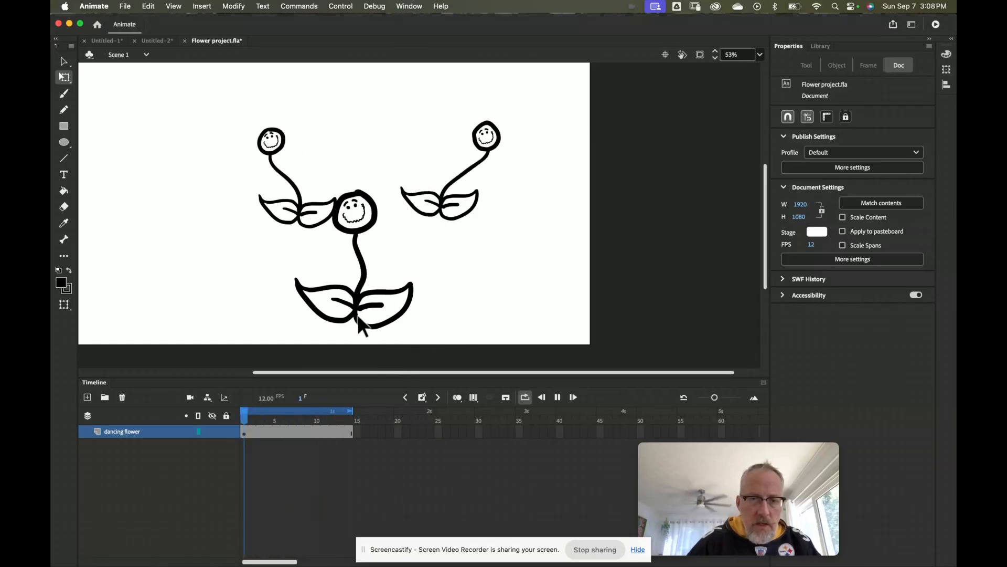
Step: Pause playback, rewind to frame 1, and select the enlarged centre flower
left_click(558, 397)
left_click_drag(349, 422, 241, 423)
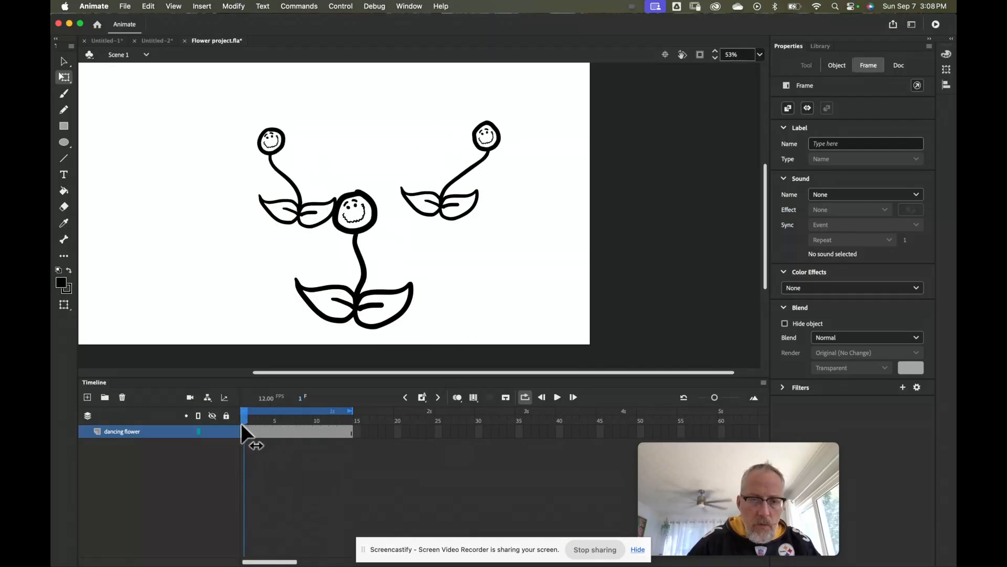
left_click(348, 293)
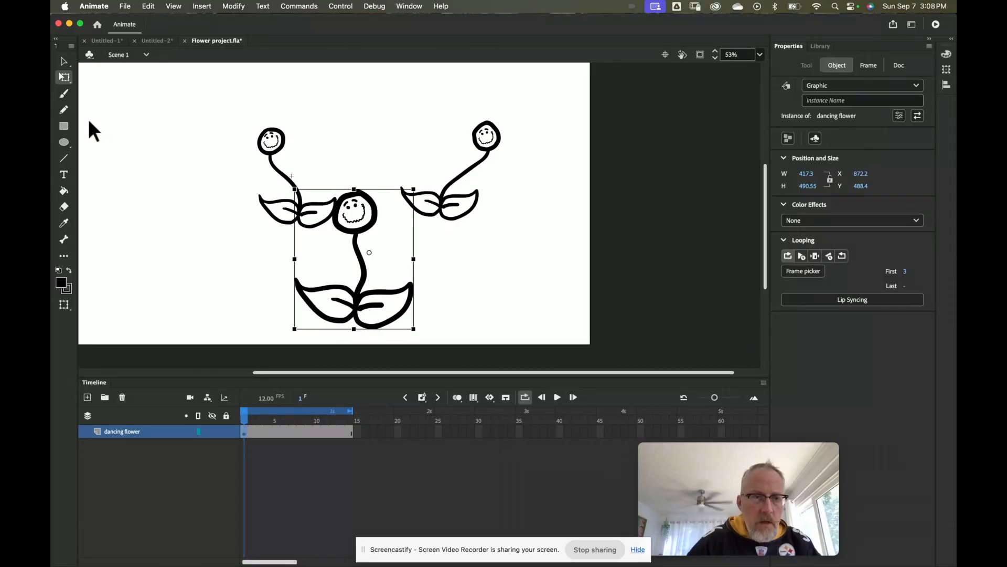
left_click(63, 62)
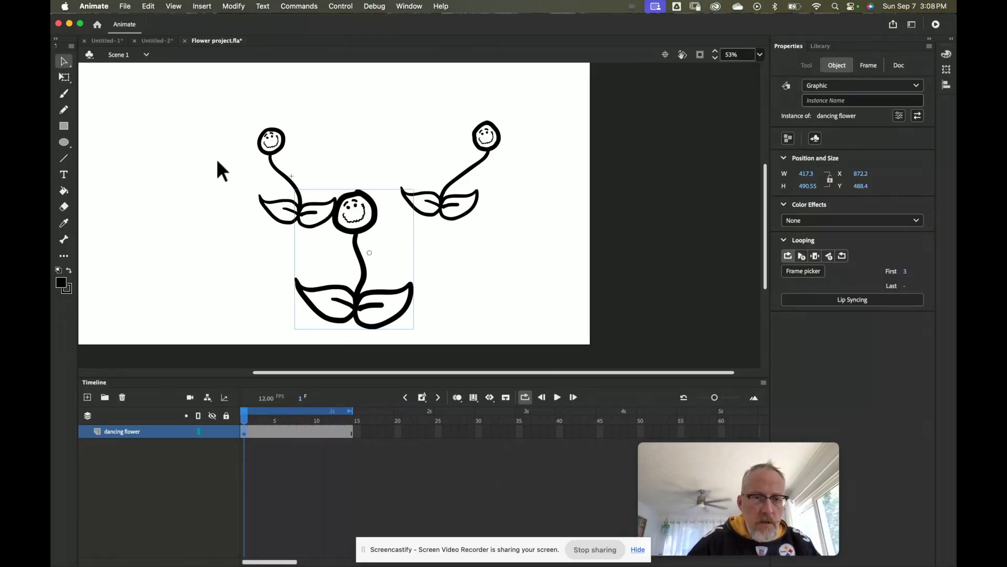
Step: Open the dancing flower symbol for editing and rewind its timeline to frame 1
double_click(357, 304)
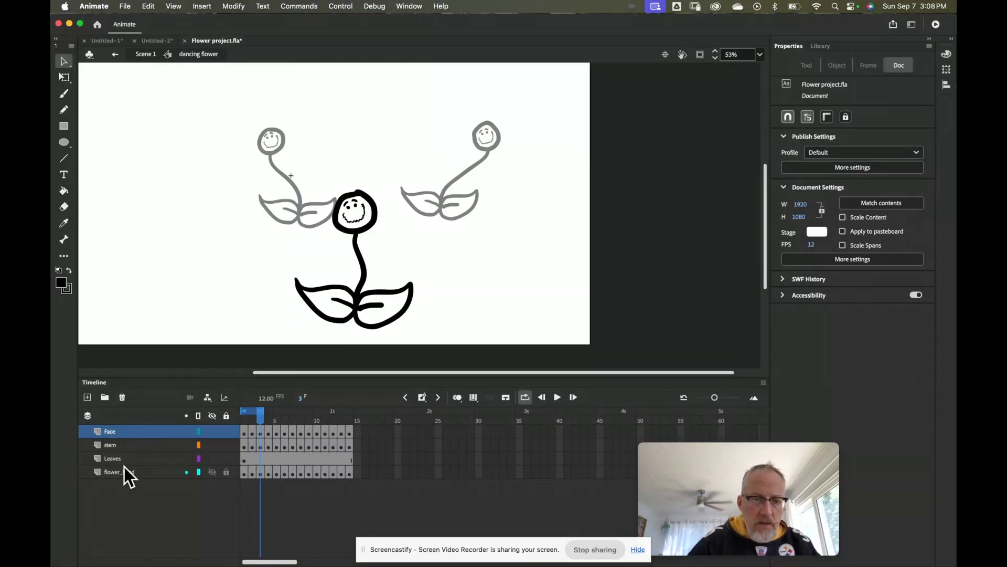
left_click(130, 458)
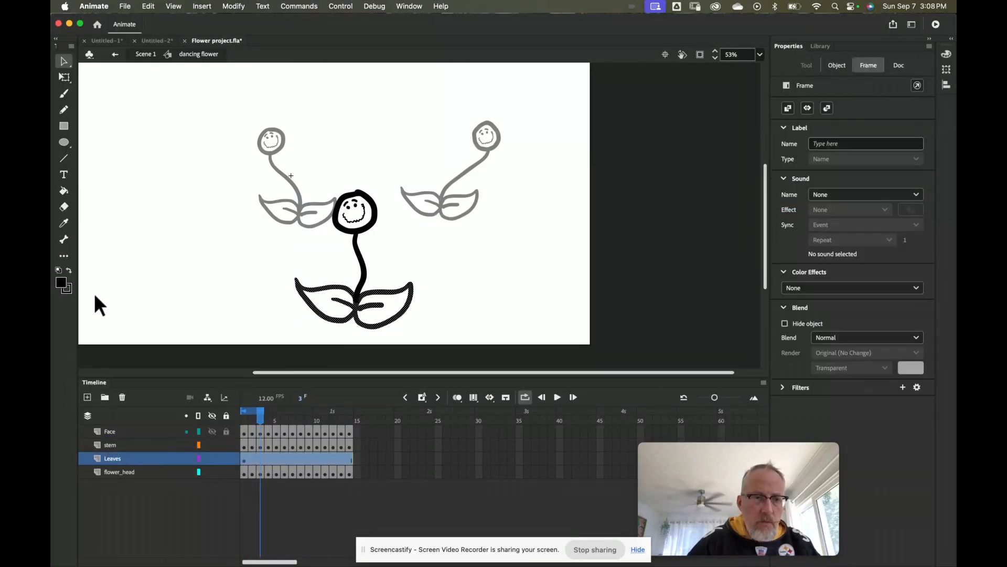
left_click(64, 191)
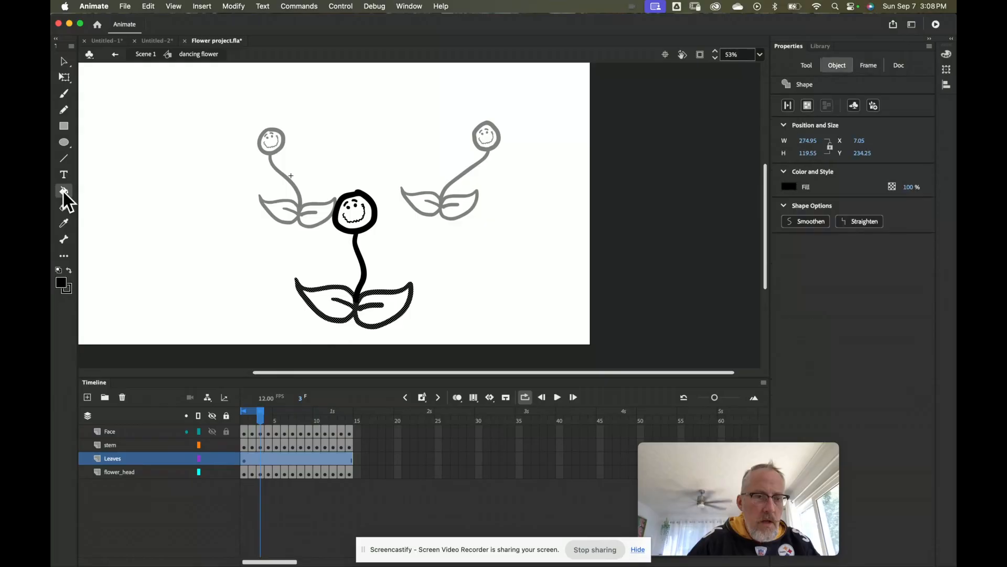
left_click(789, 186)
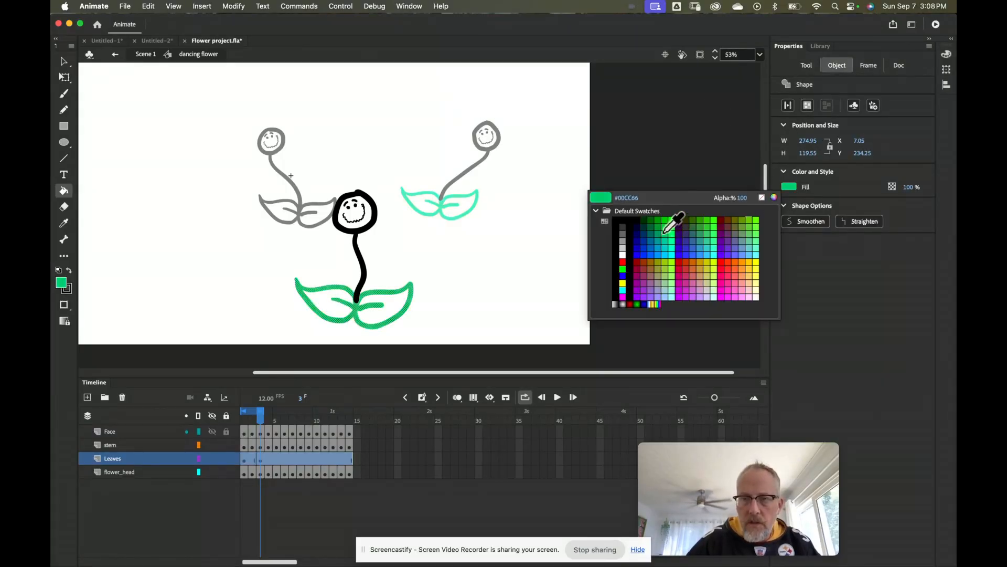
key("Escape")
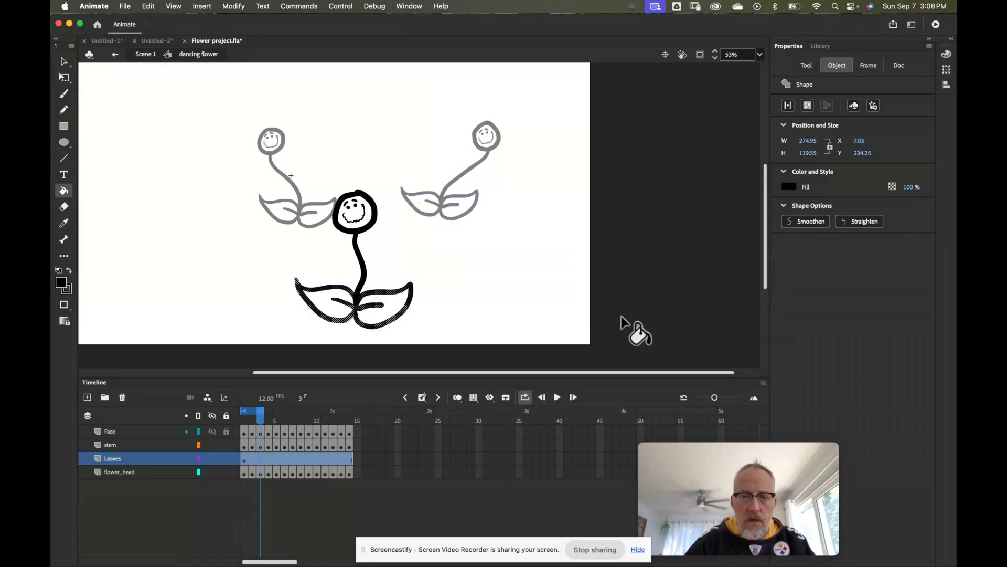
left_click(482, 272)
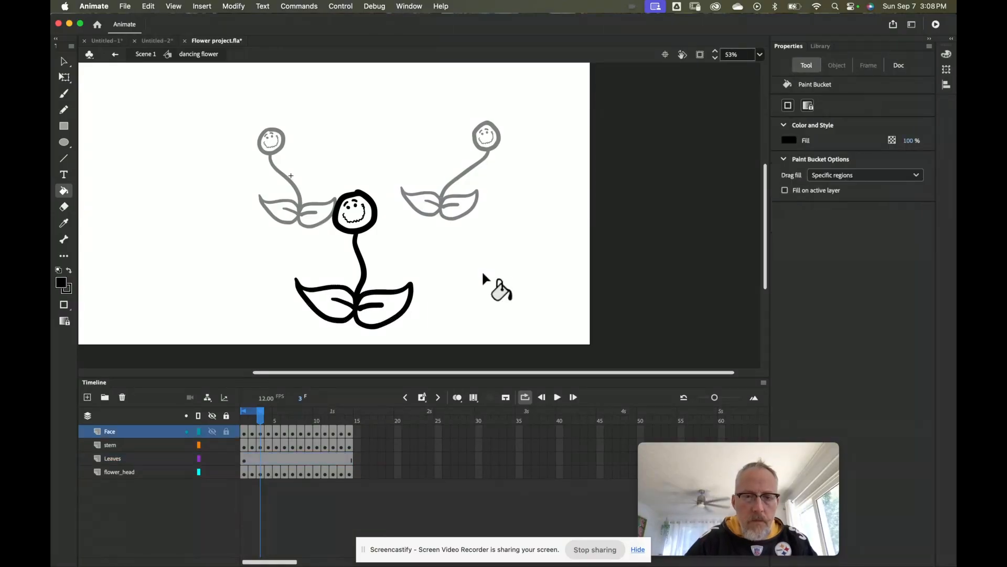
left_click(64, 61)
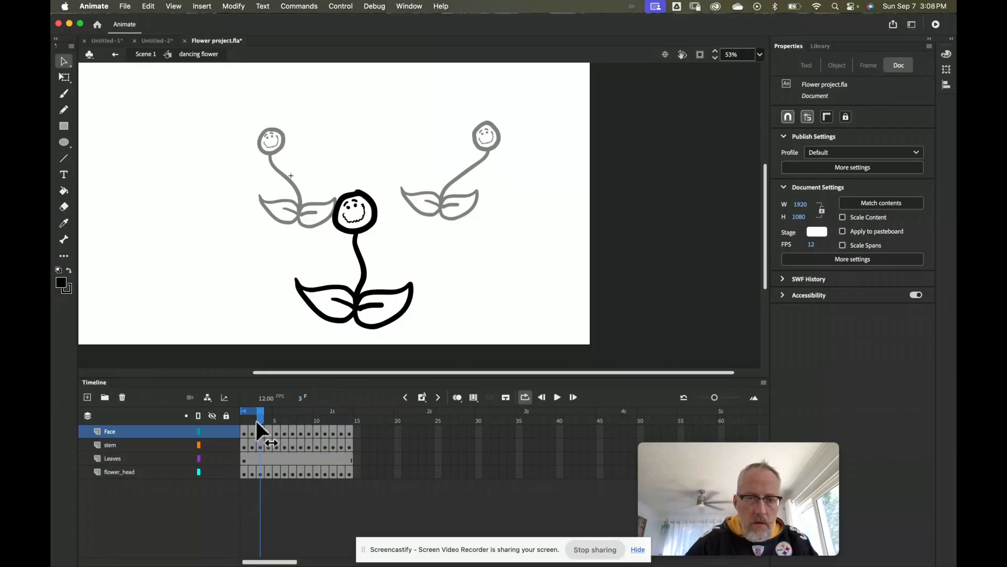
mouse_move(256, 420)
left_mouse_down()
mouse_move(231, 421)
mouse_move(368, 414)
left_mouse_up()
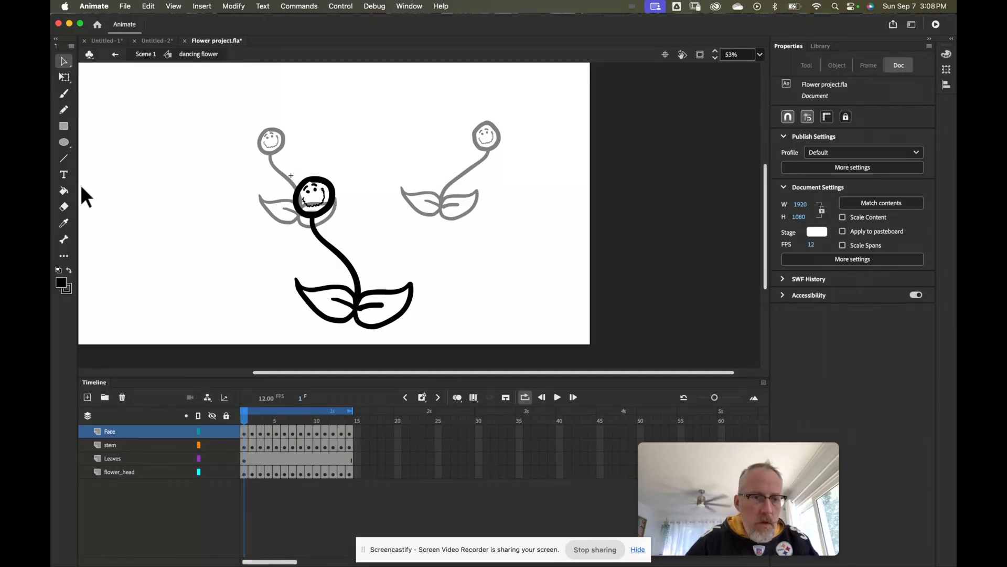
Step: On the Leaves layer, set the Paint Bucket fill colour to green
left_click(64, 190)
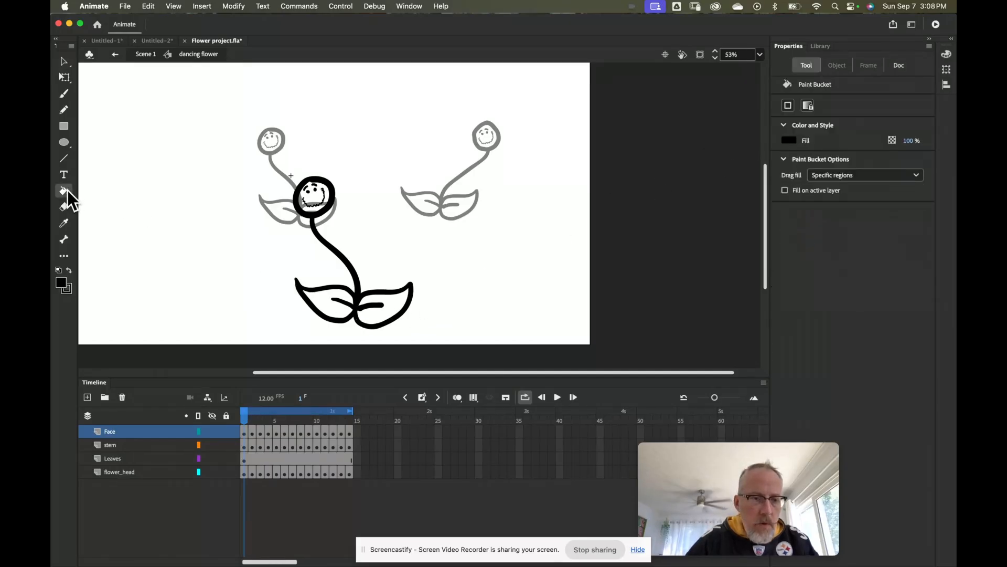
left_click(140, 458)
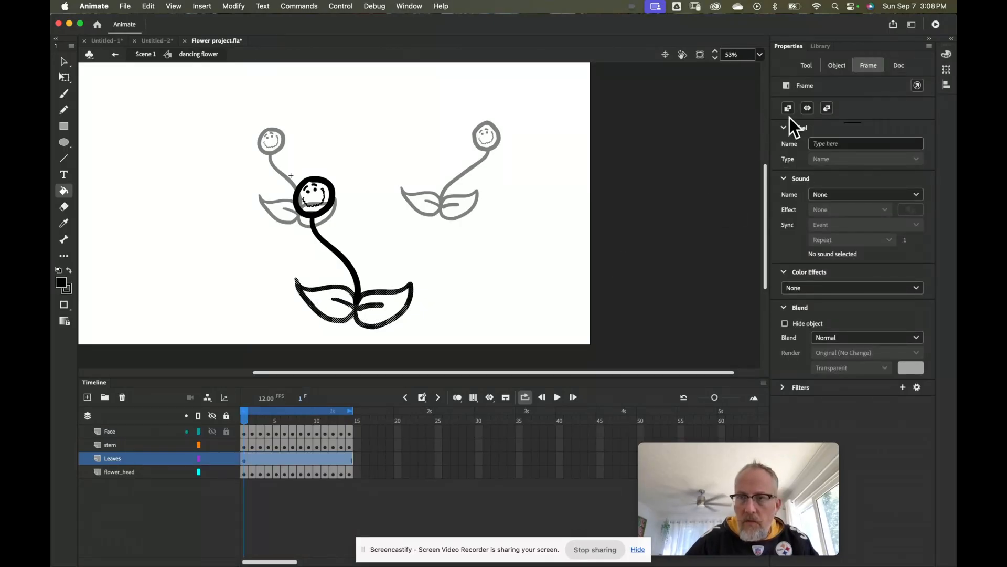
left_click(807, 66)
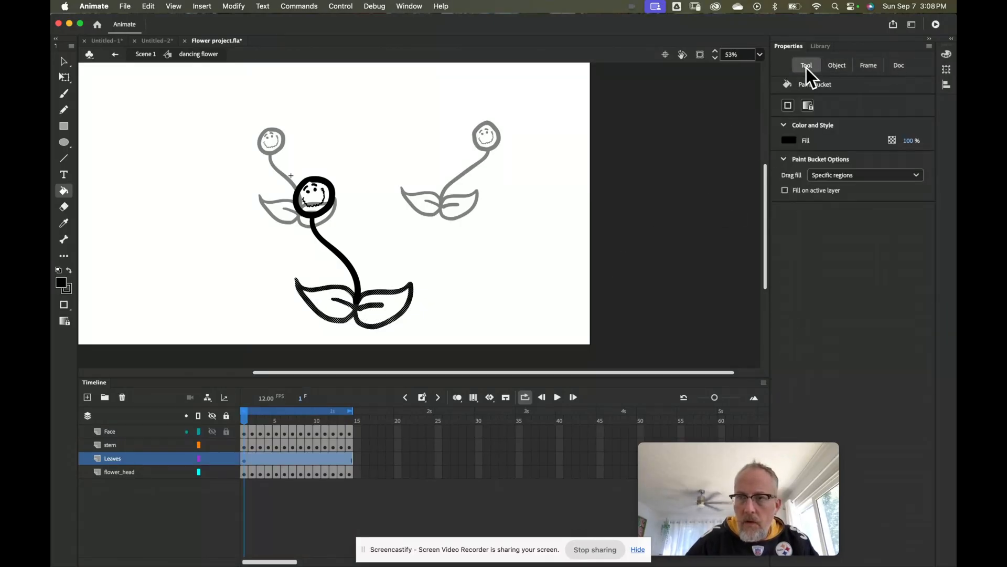
left_click(790, 140)
left_click(677, 173)
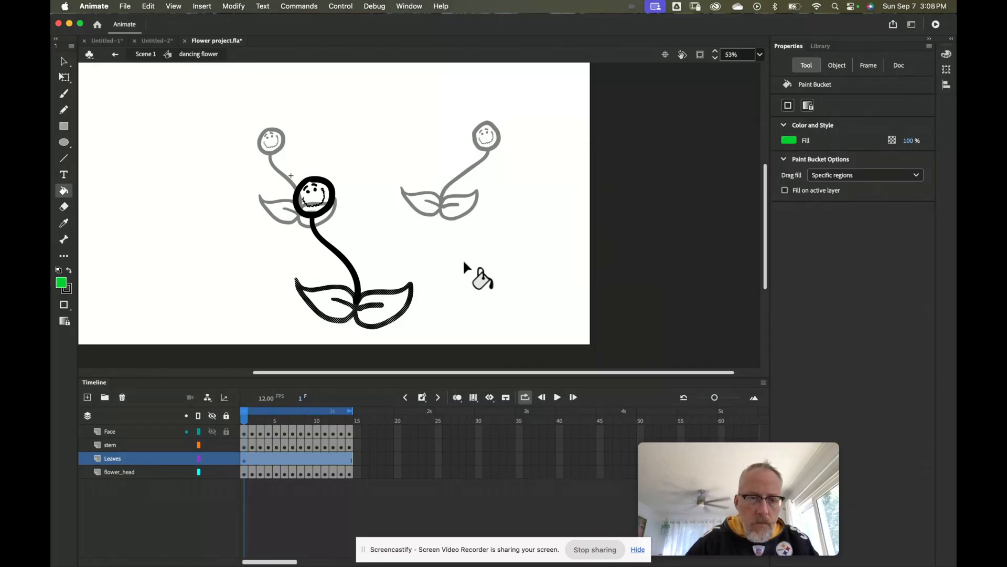
Step: Fill the lower-left and lower-right leaves solid green
left_click(63, 62)
left_click(232, 284)
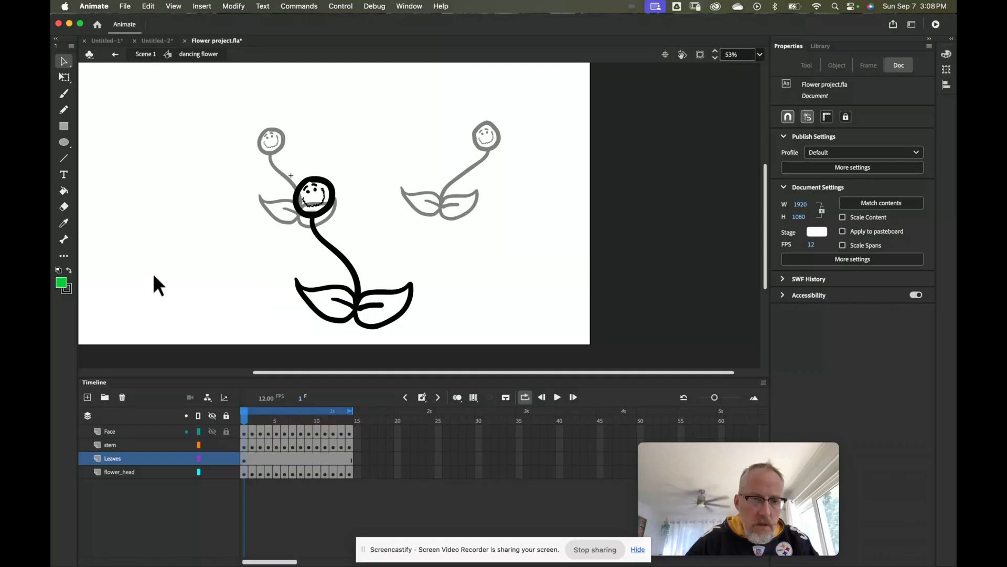
left_click(63, 191)
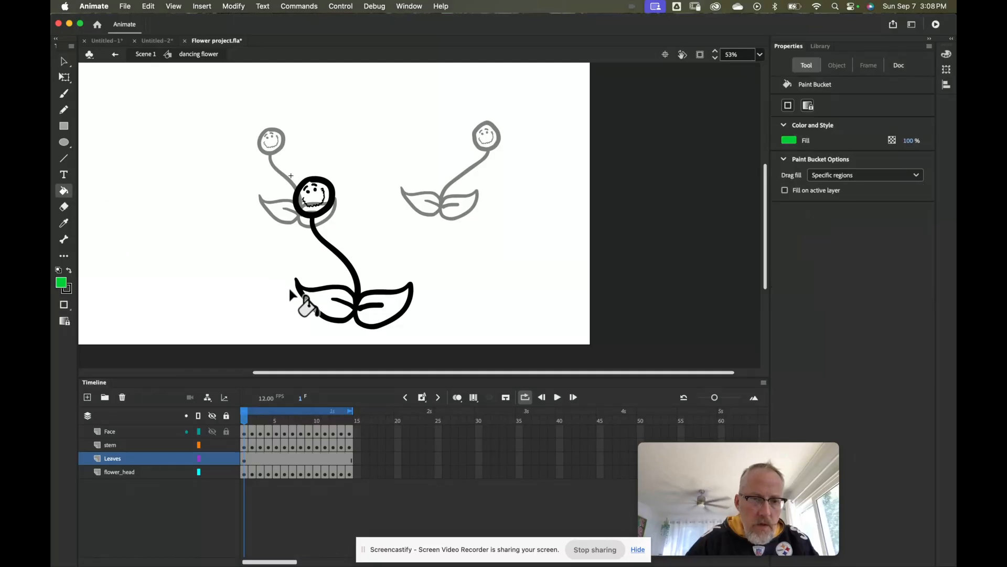
left_click(332, 313)
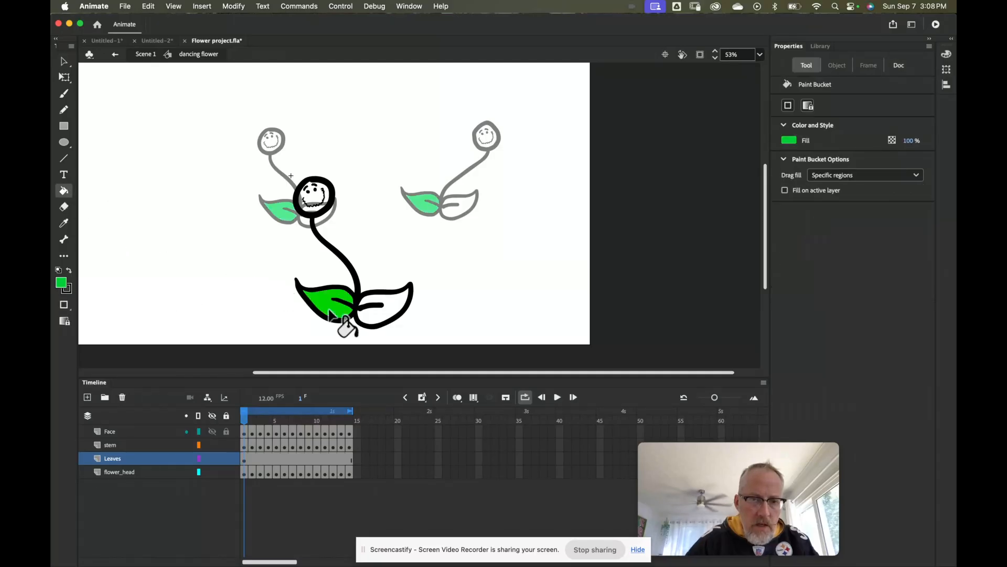
left_click(376, 316)
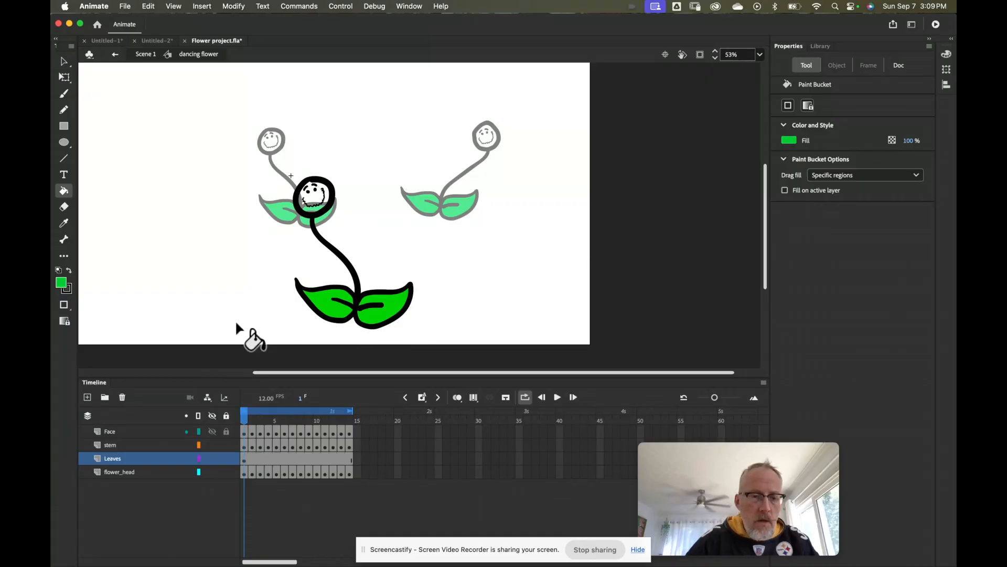
Step: Return to Scene 1 and play the three green-leaved flowers dancing out of step
left_click(112, 54)
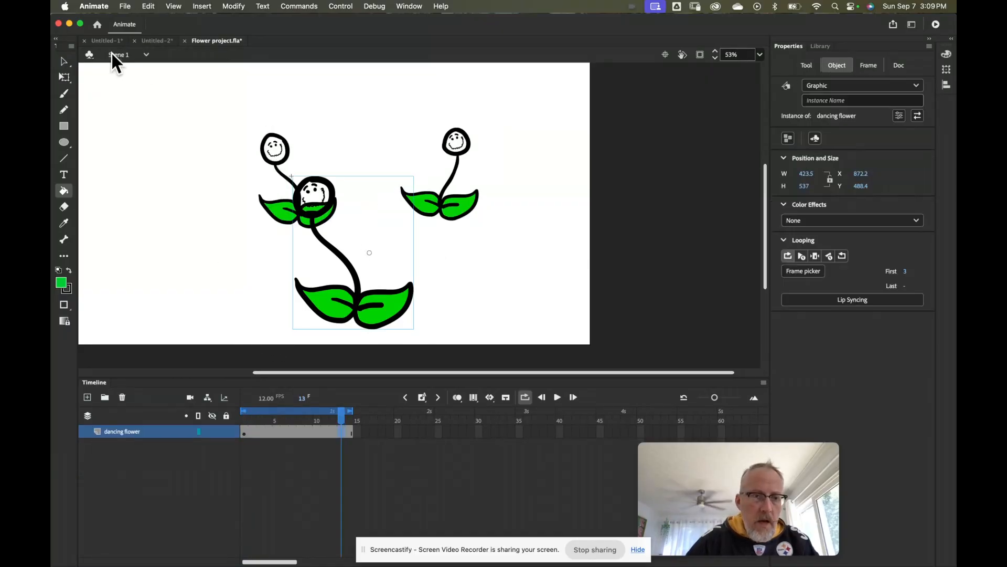
left_click(64, 61)
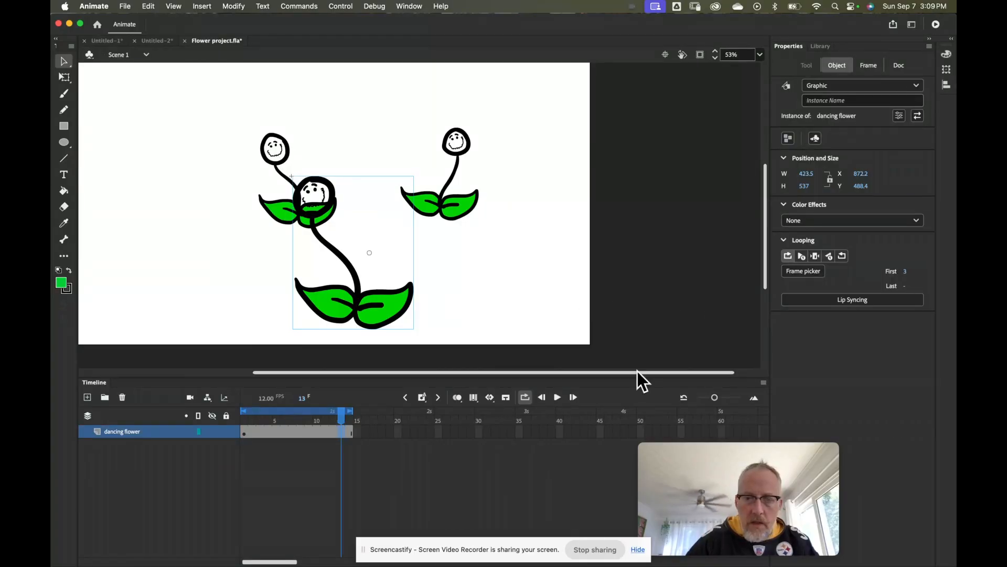
left_click(558, 397)
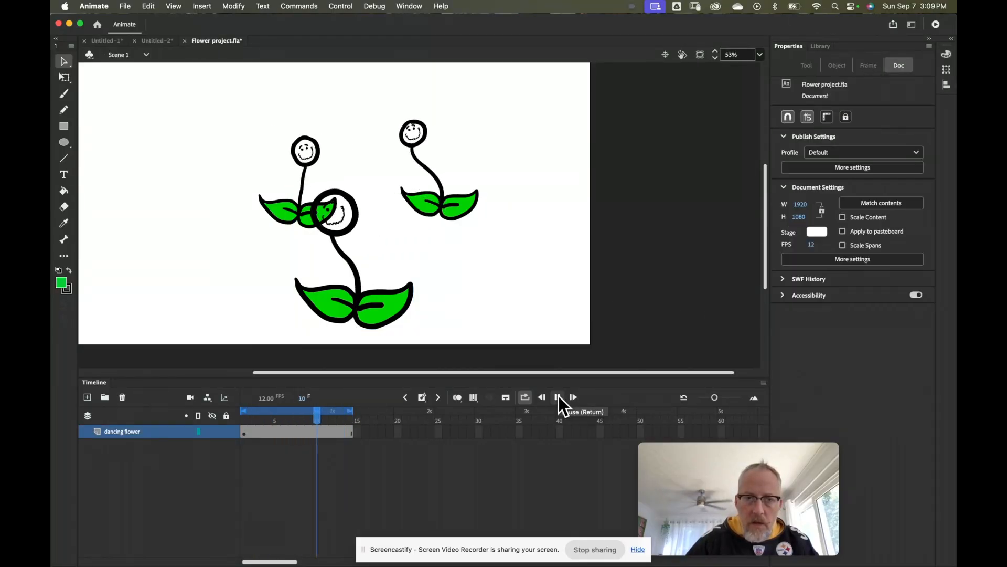